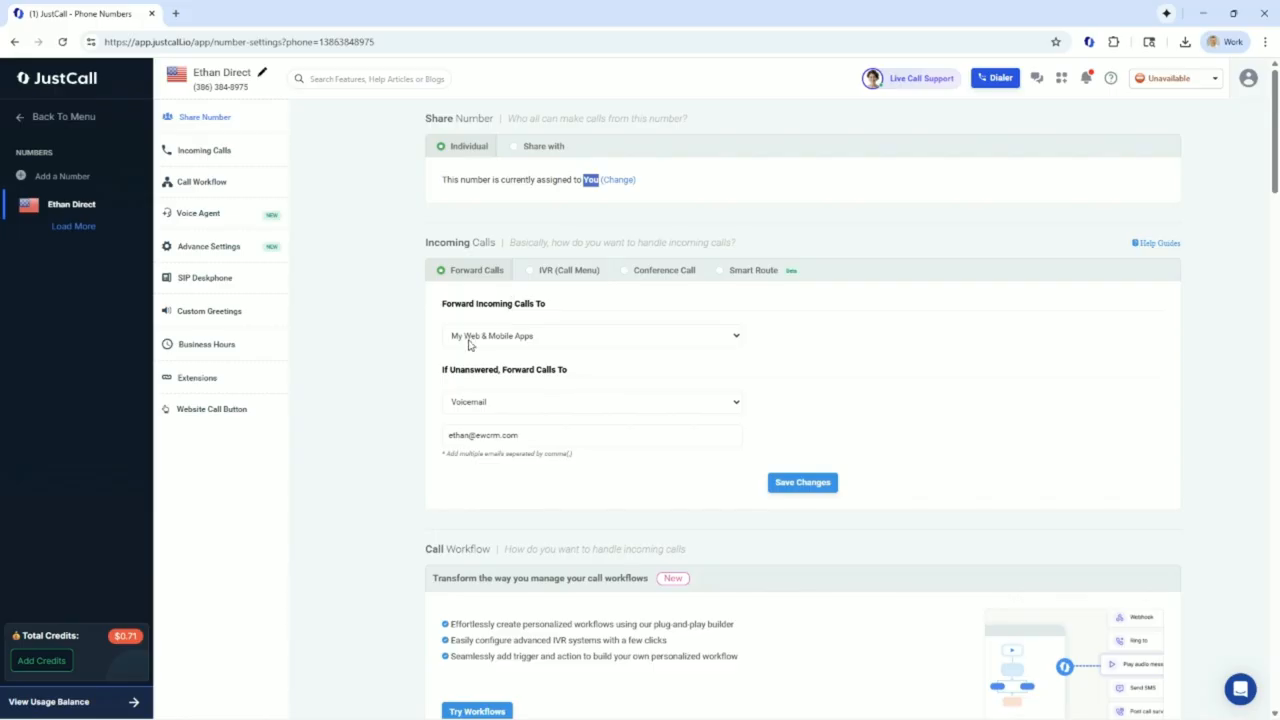
Switch the number's incoming call handling to IVR (Call Menu)
left_click(534, 275)
left_click(532, 272)
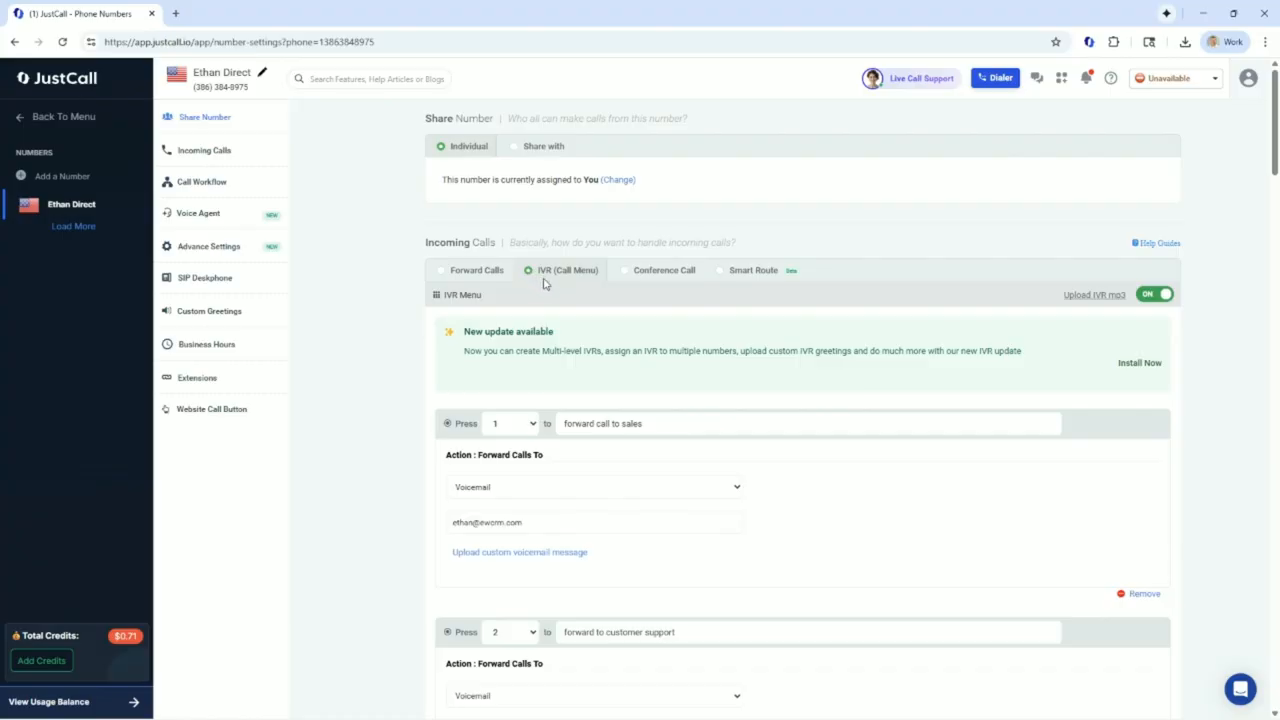
Shorten the description of the option for key 0 to 'for the operator'
scroll(563, 306, "down", 1)
scroll(571, 334, "down", 1)
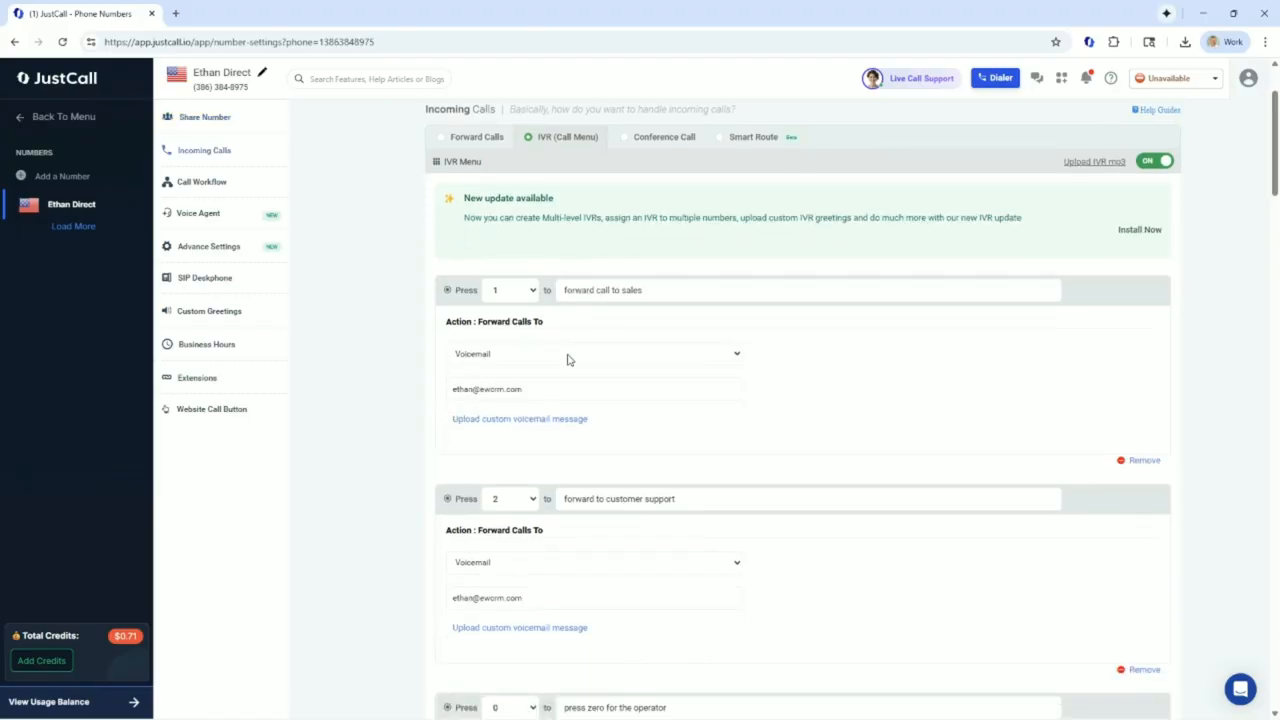
scroll(625, 330, "down", 2)
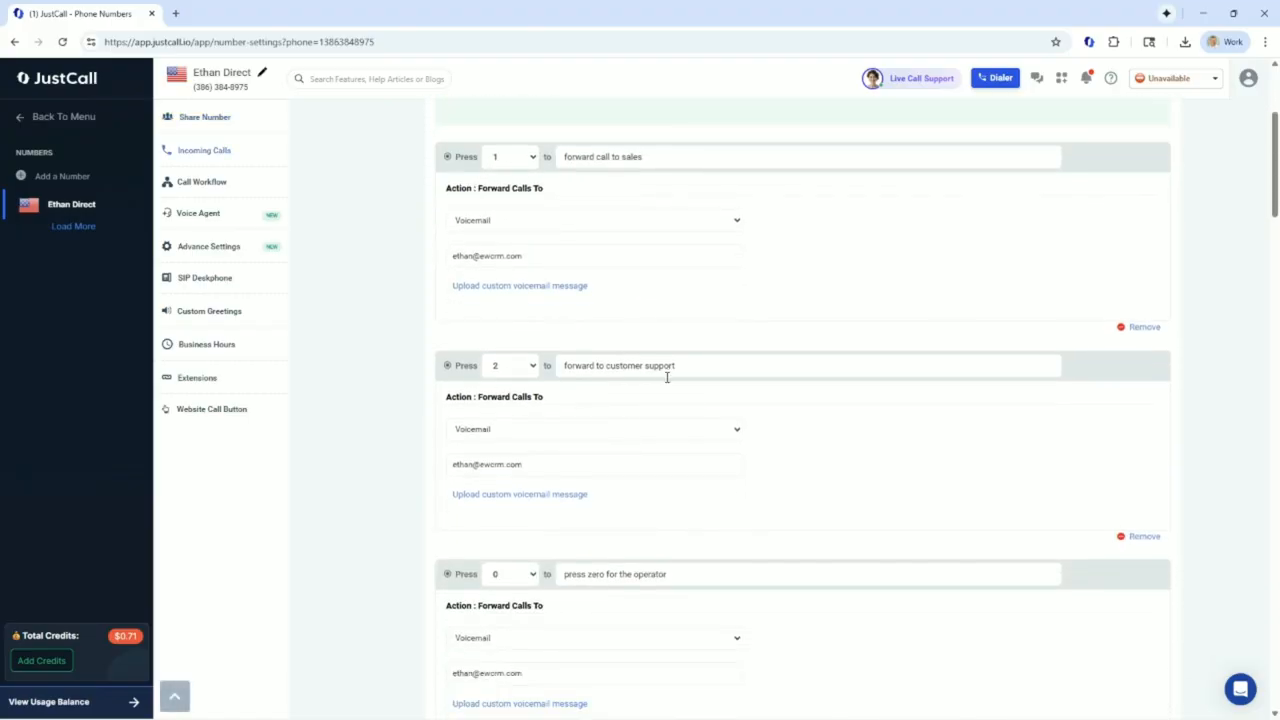
scroll(668, 376, "down", 1)
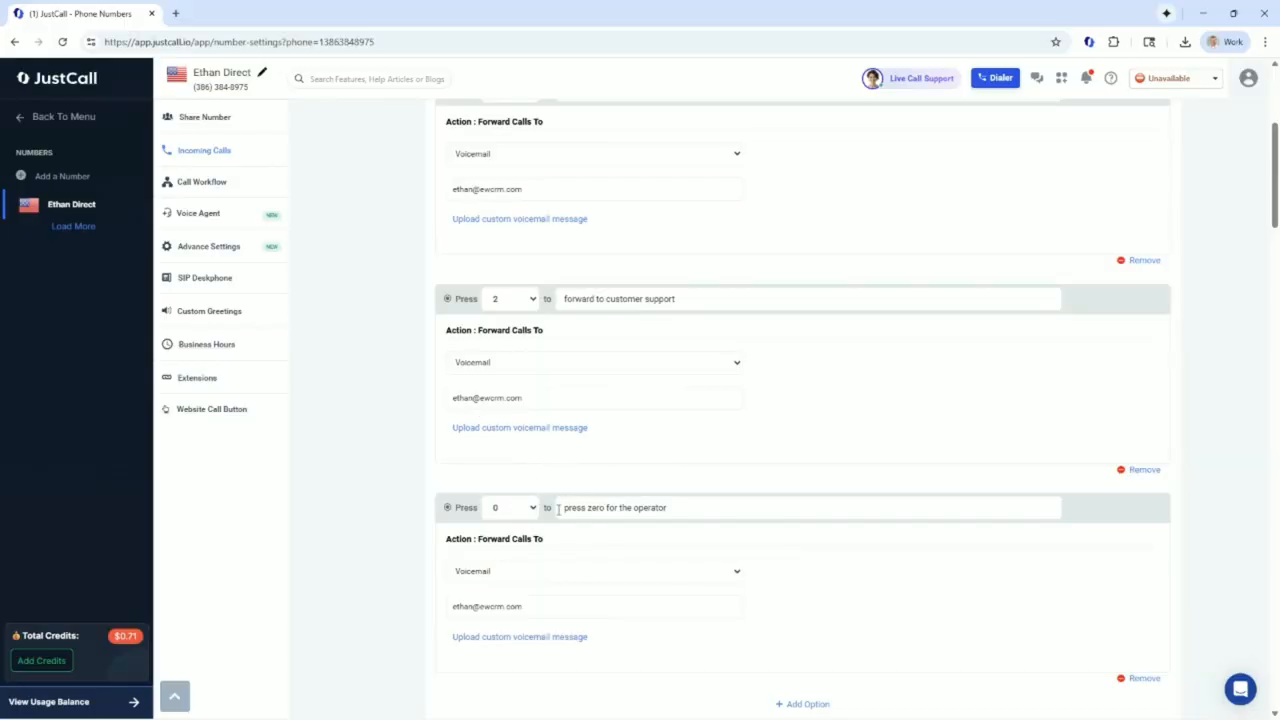
left_click(607, 509)
key("BackSpace")
key("BackSpace")
key("BackSpace")
key("BackSpace")
key("BackSpace")
key("BackSpace")
key("BackSpace")
key("BackSpace")
key("BackSpace")
key("BackSpace")
key("BackSpace")
scroll(523, 320, "up", 3)
left_click(520, 302)
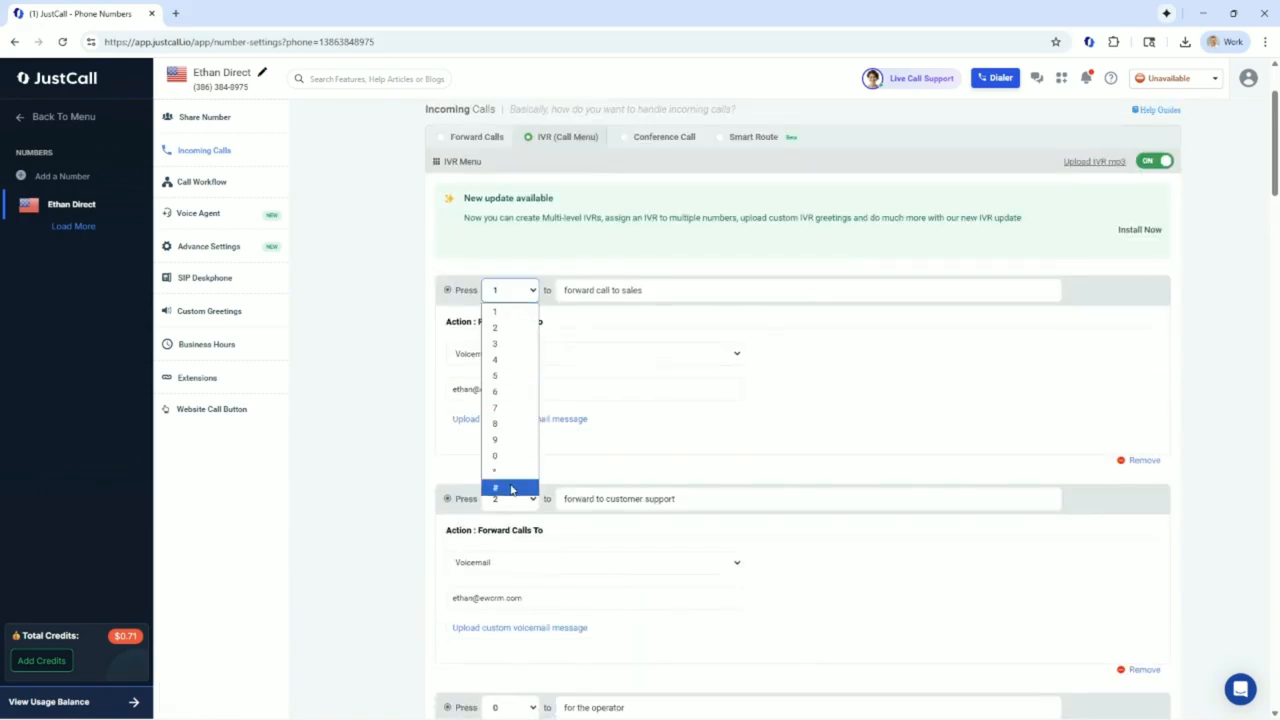
left_click(533, 290)
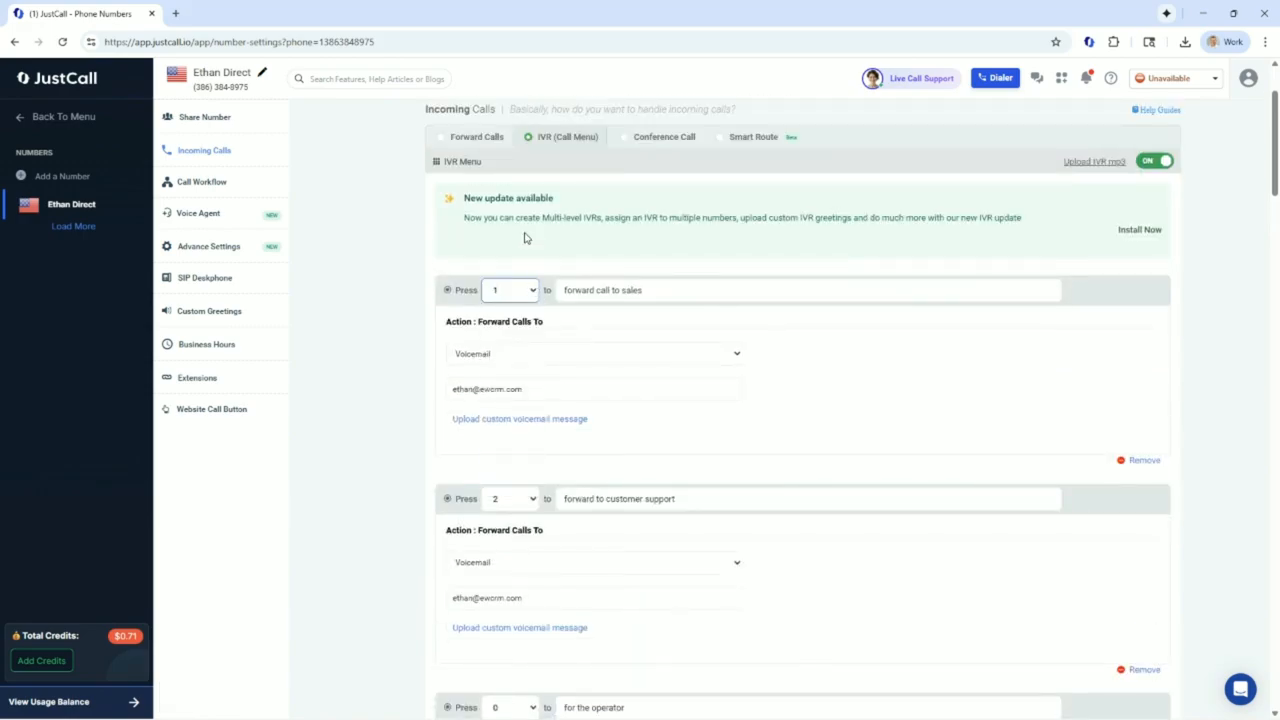
left_click(493, 358)
left_click(493, 363)
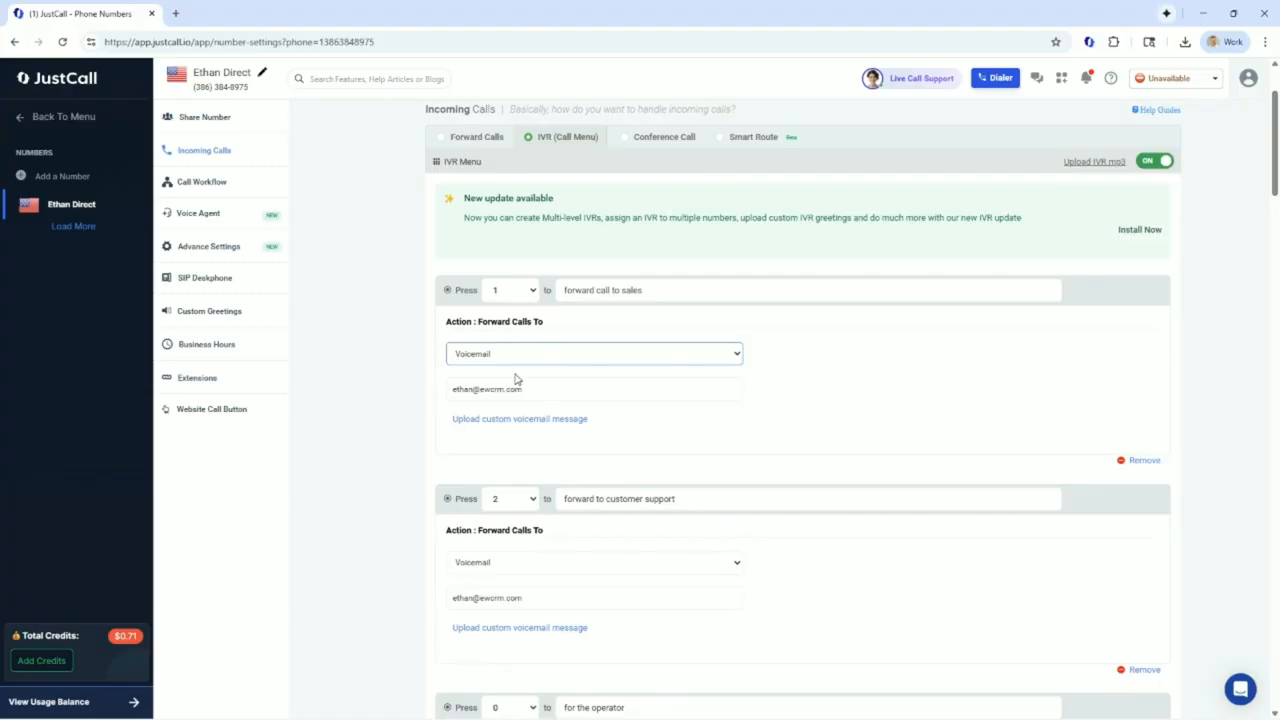
left_click(516, 364)
left_click(516, 363)
Set the key 2 option to forward calls to Team Members
scroll(537, 425, "down", 1)
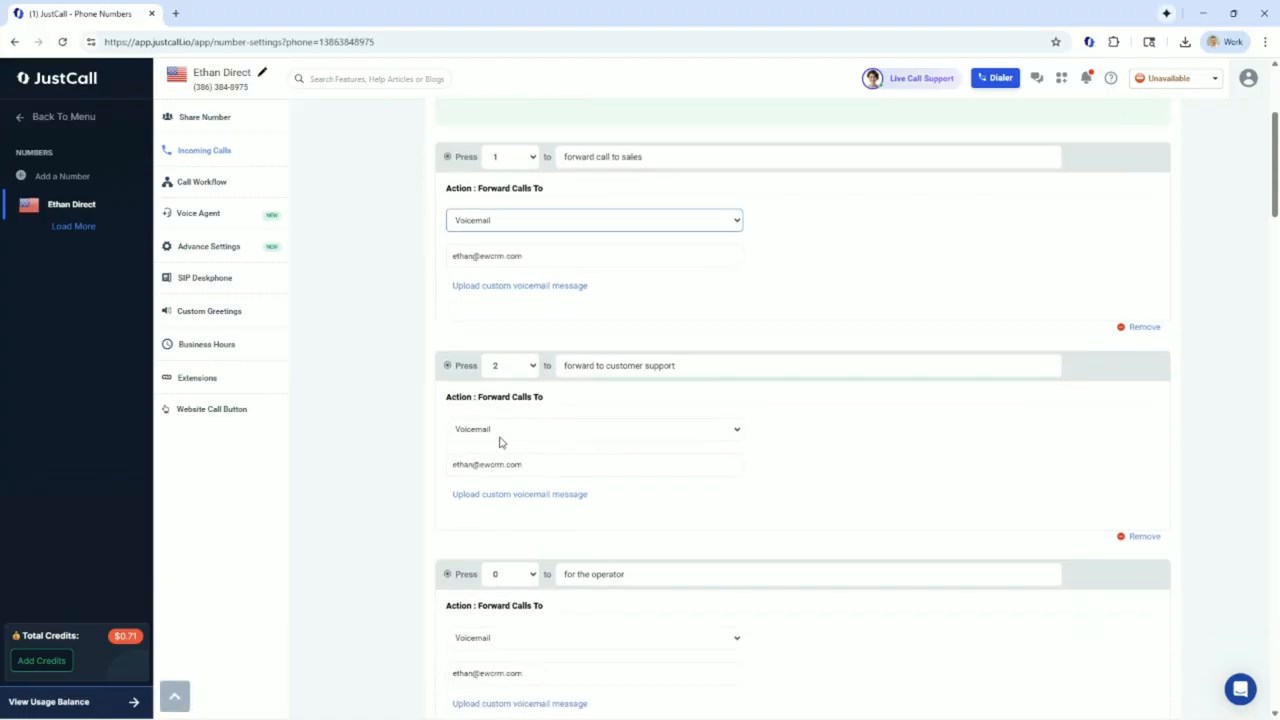
left_click(502, 441)
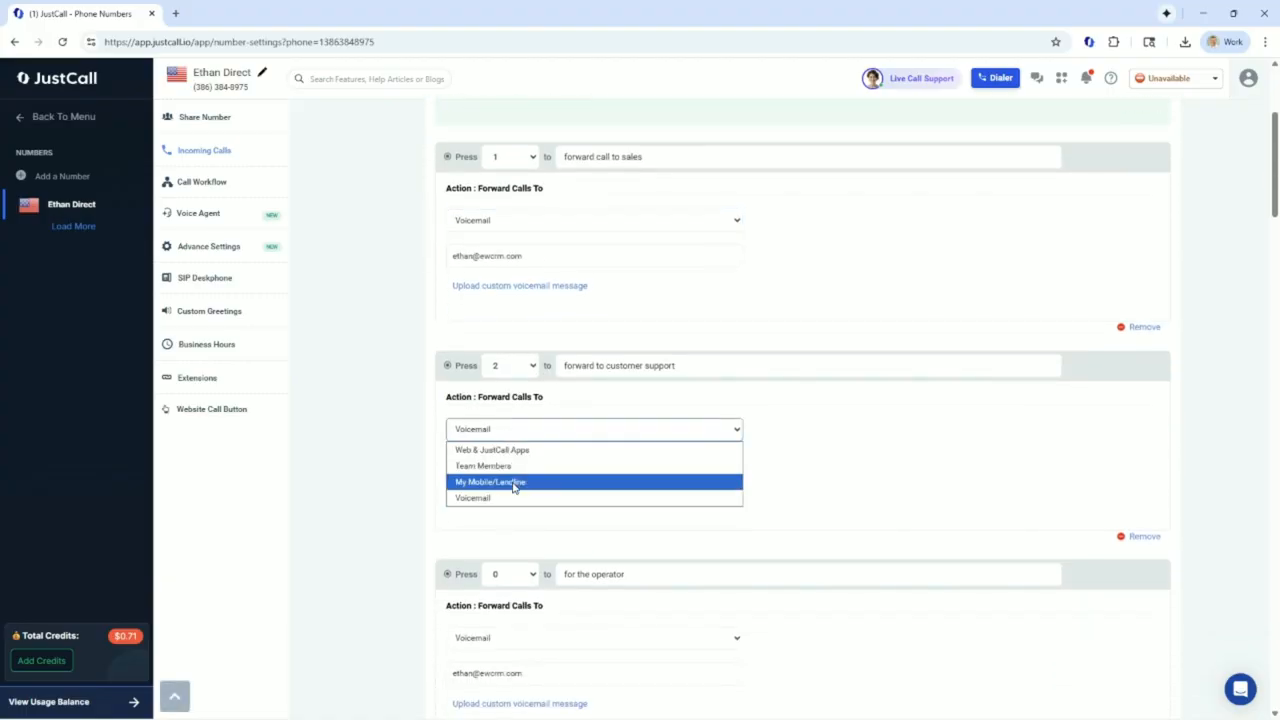
left_click(507, 466)
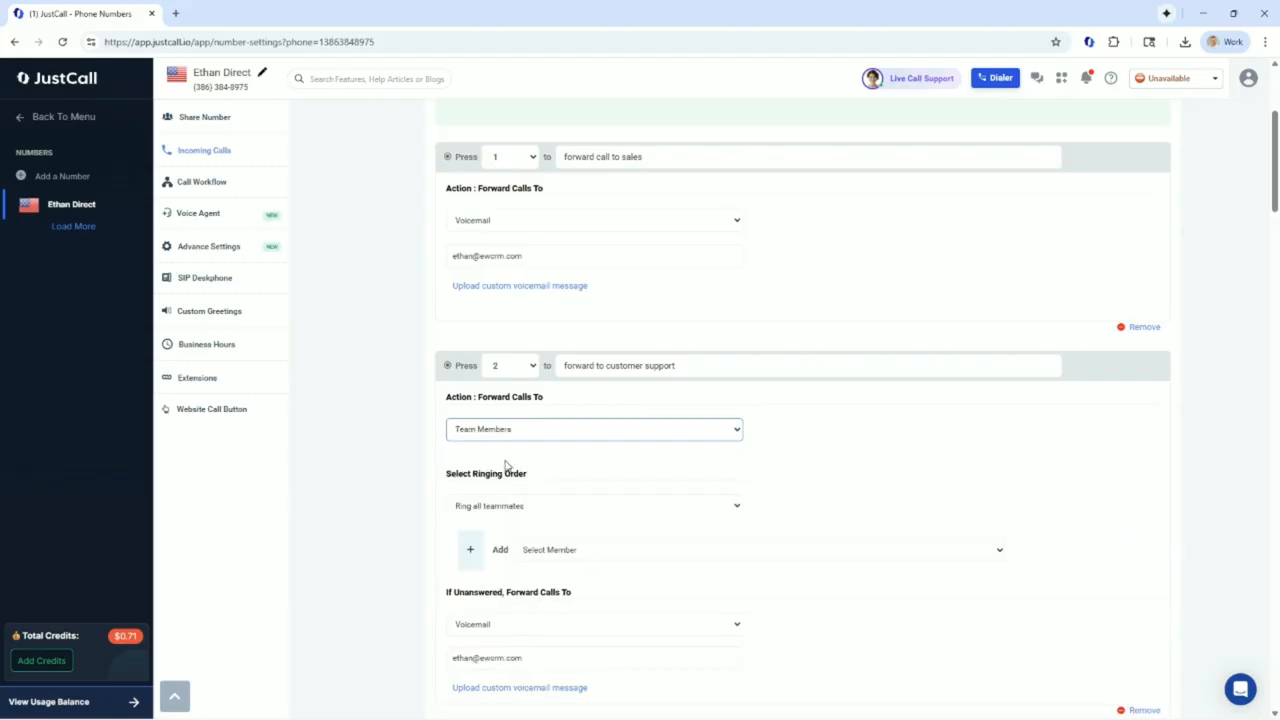
scroll(507, 459, "down", 1)
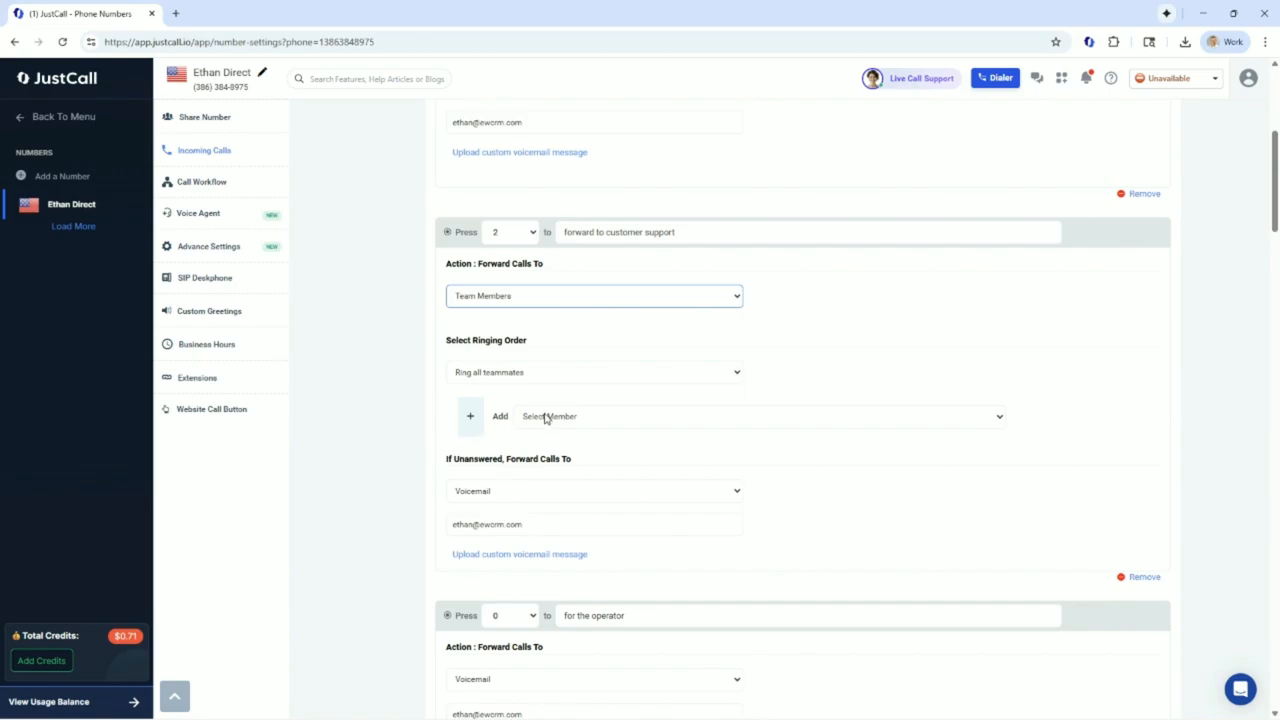
left_click(509, 367)
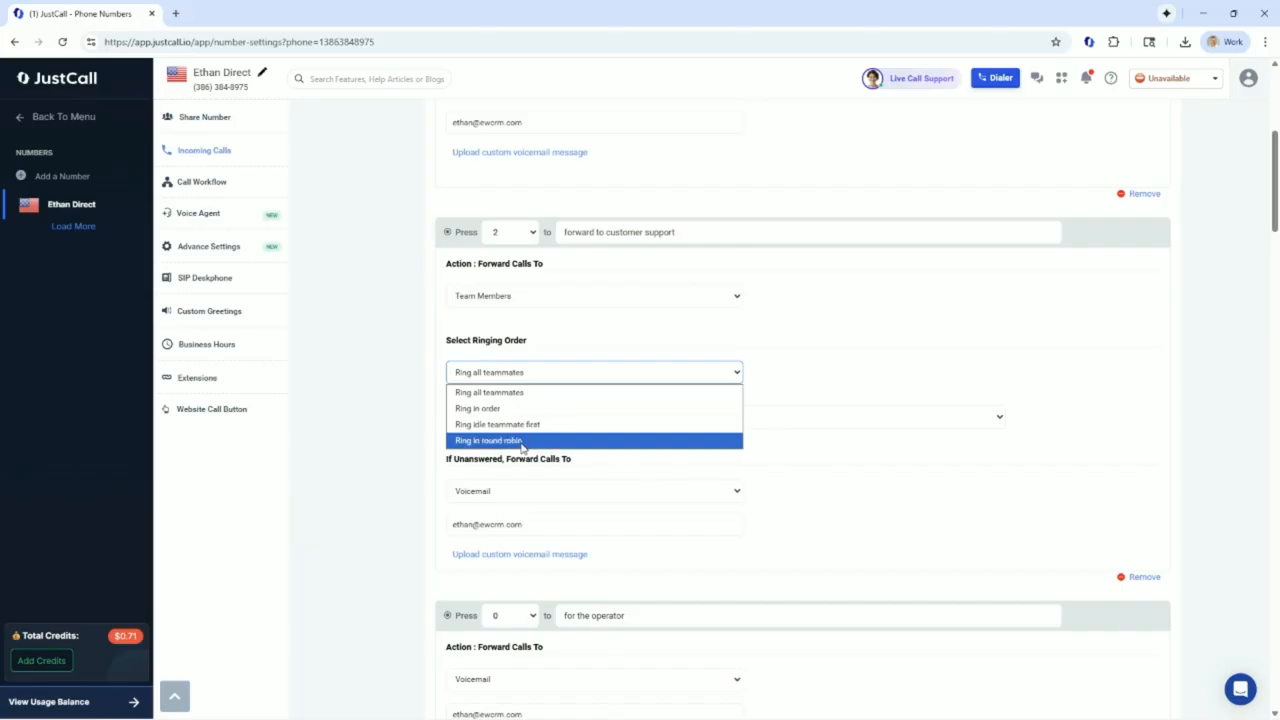
left_click(555, 347)
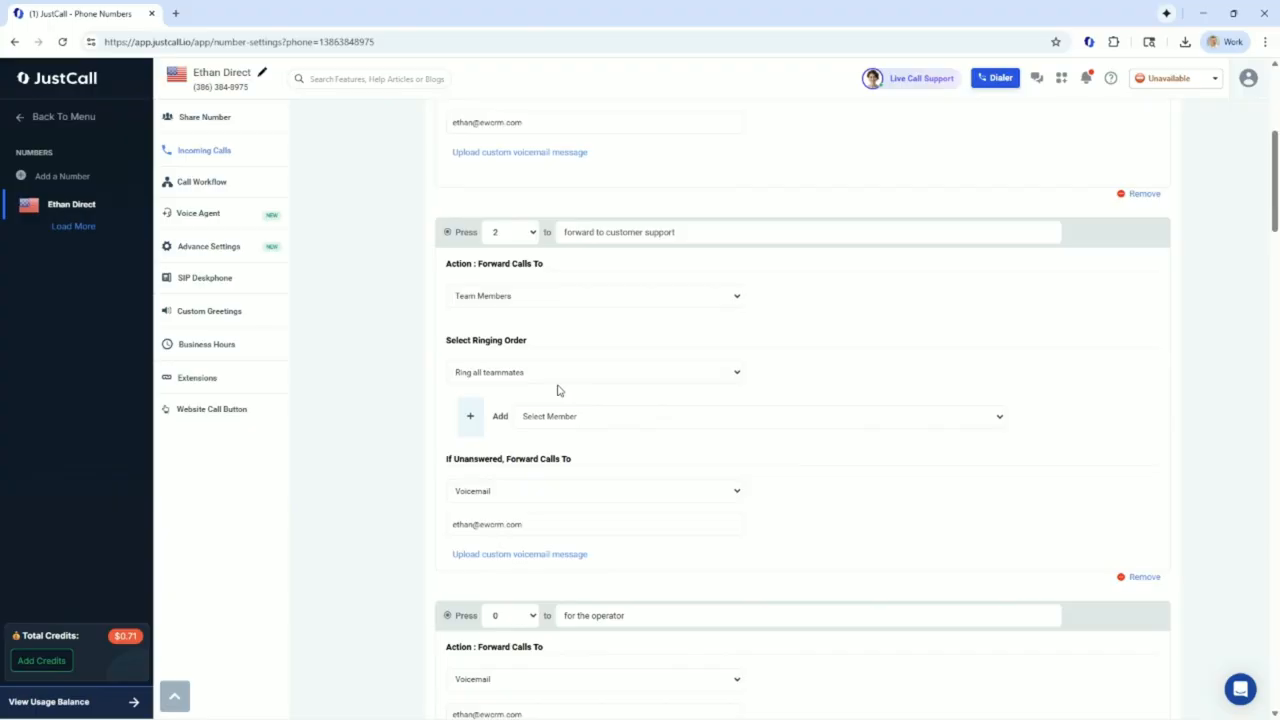
Save the IVR menu changes
scroll(558, 390, "up", 2)
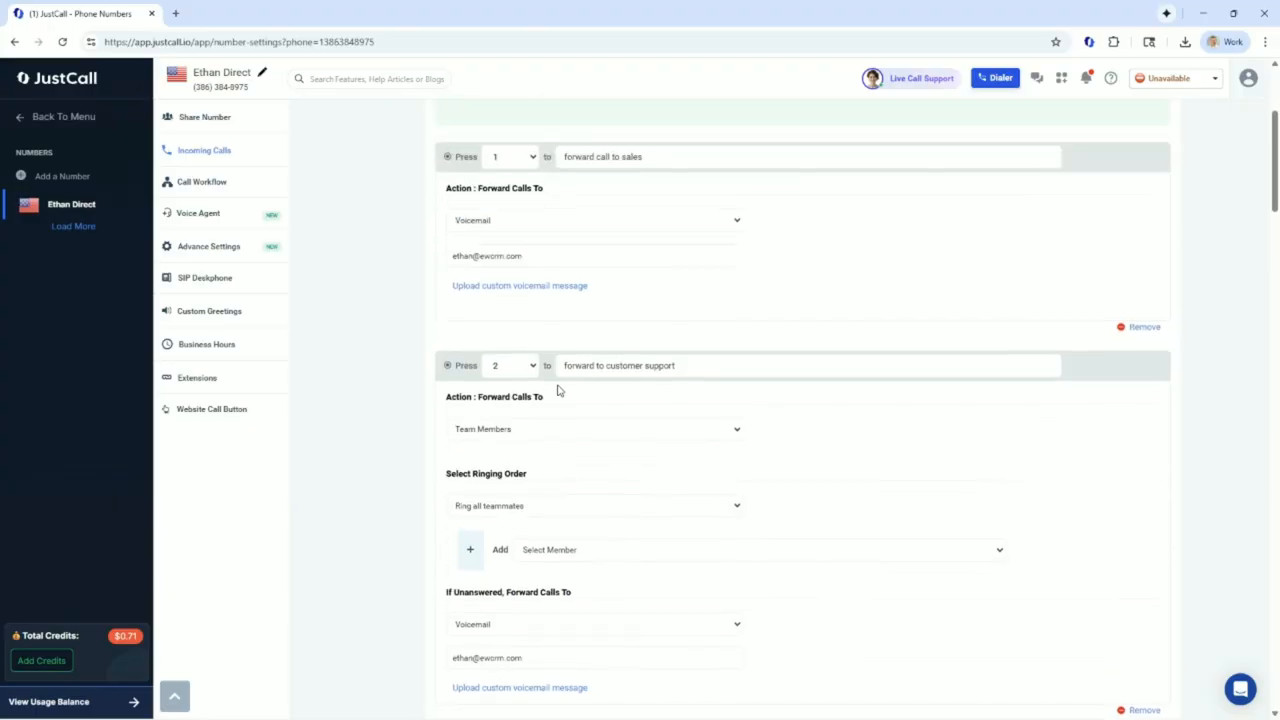
scroll(613, 384, "up", 1)
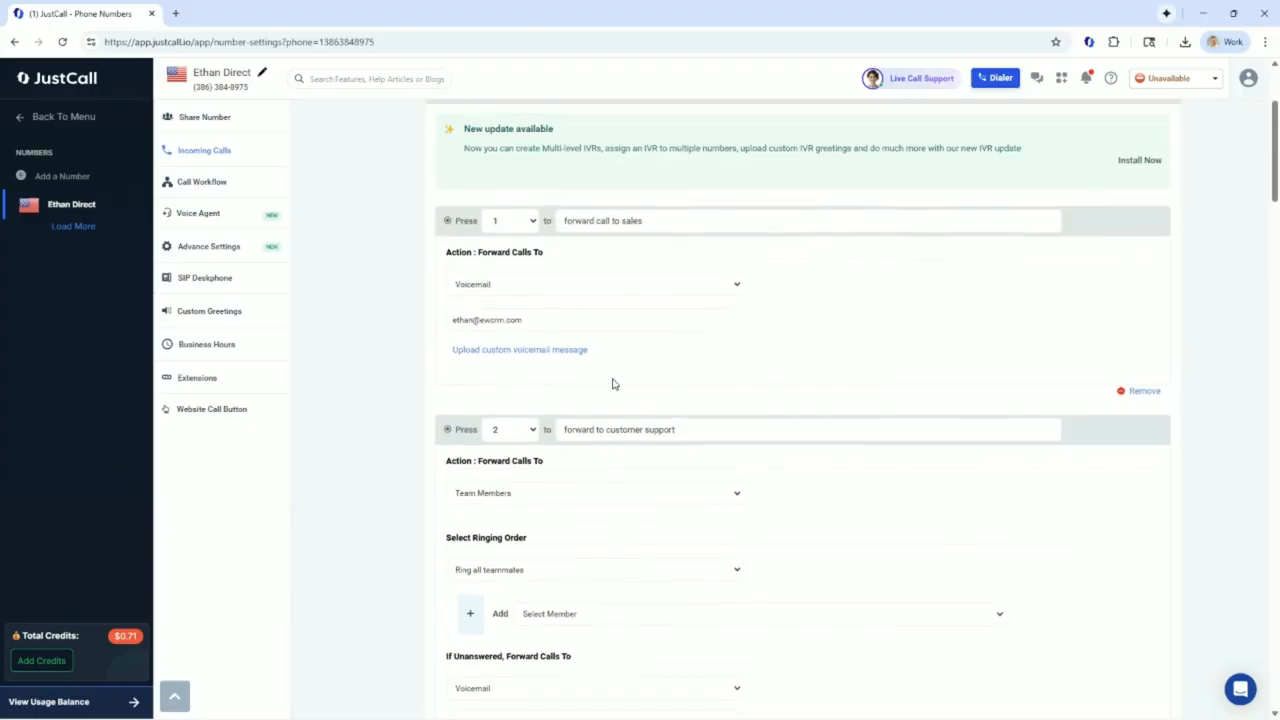
scroll(613, 384, "up", 2)
scroll(613, 384, "up", 1)
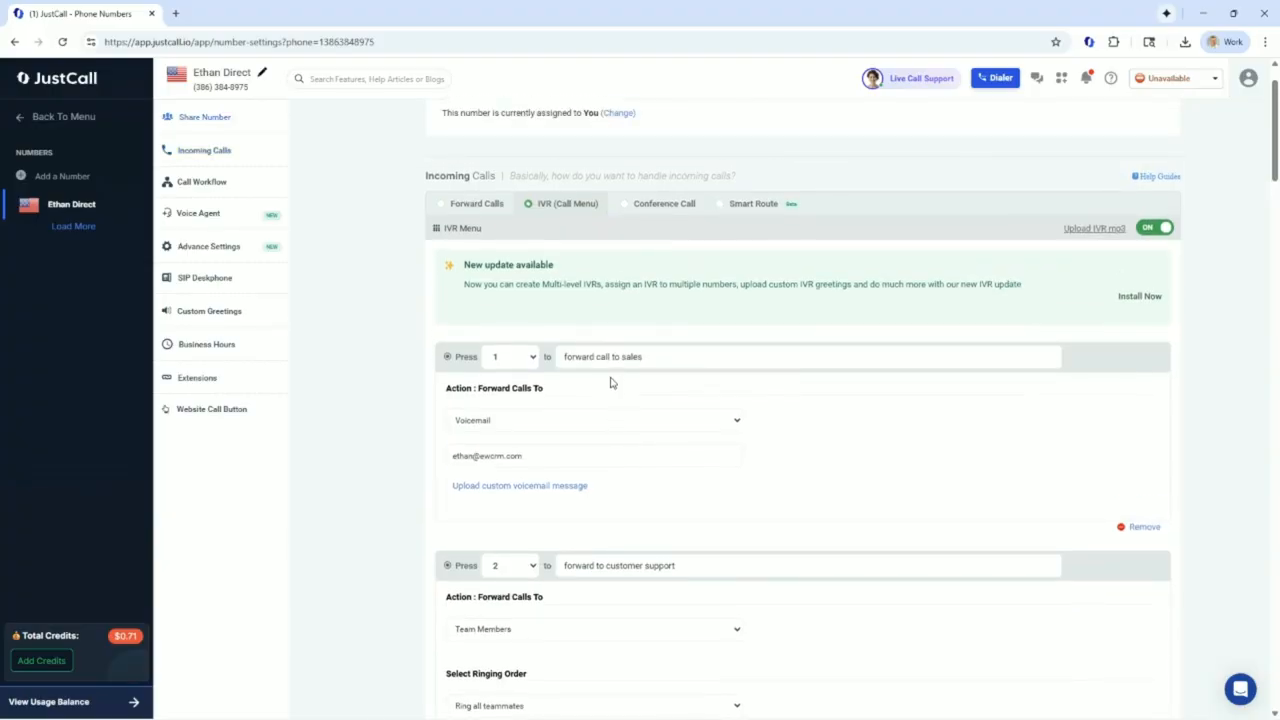
scroll(612, 383, "down", 1)
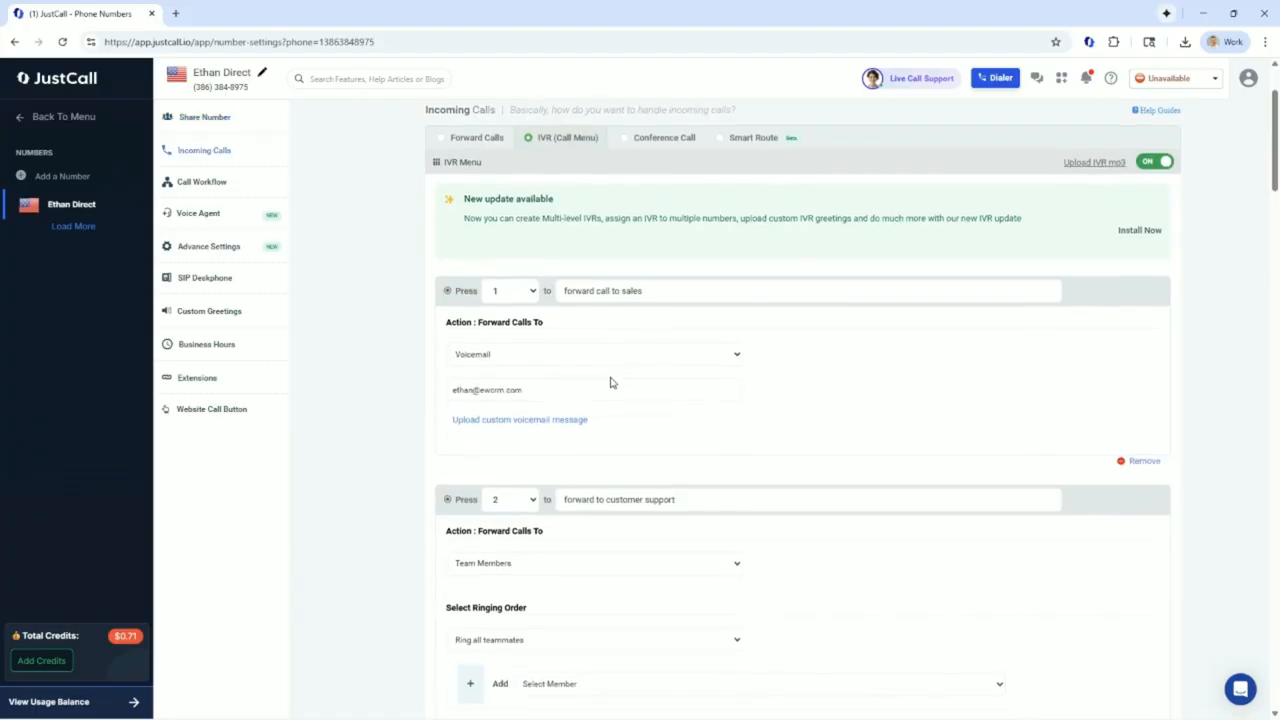
scroll(612, 383, "up", 2)
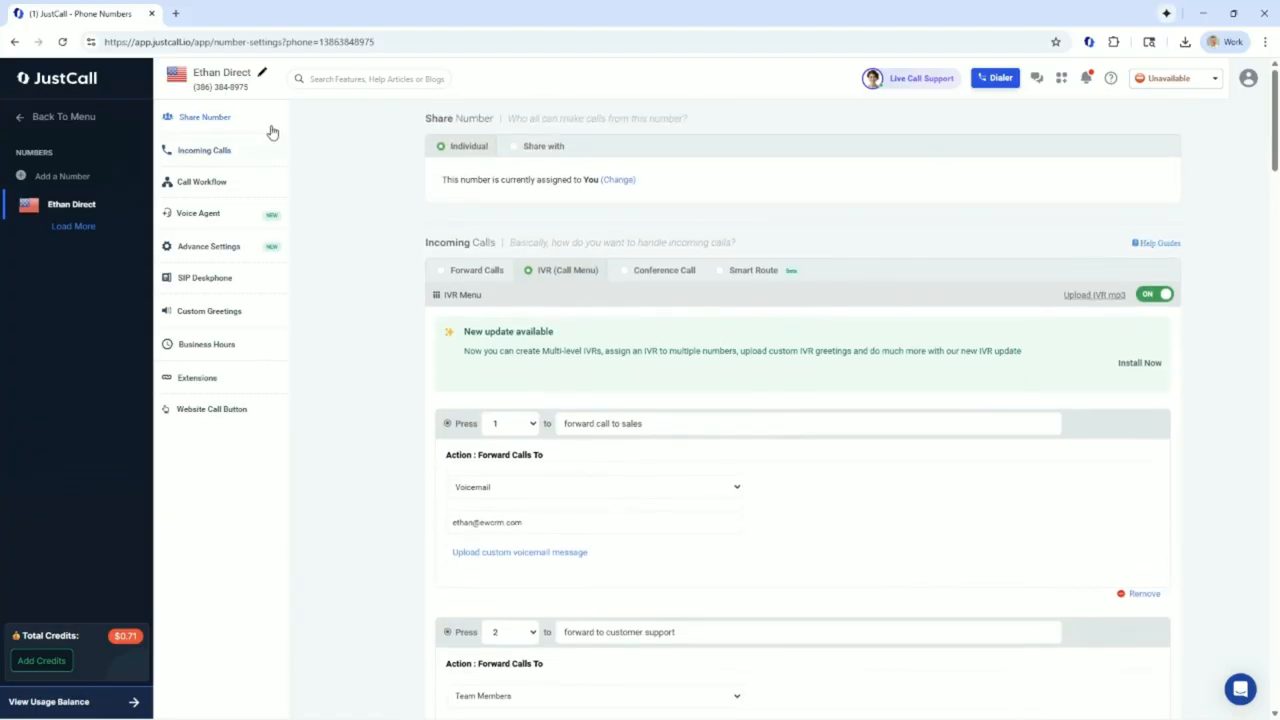
scroll(754, 549, "down", 11)
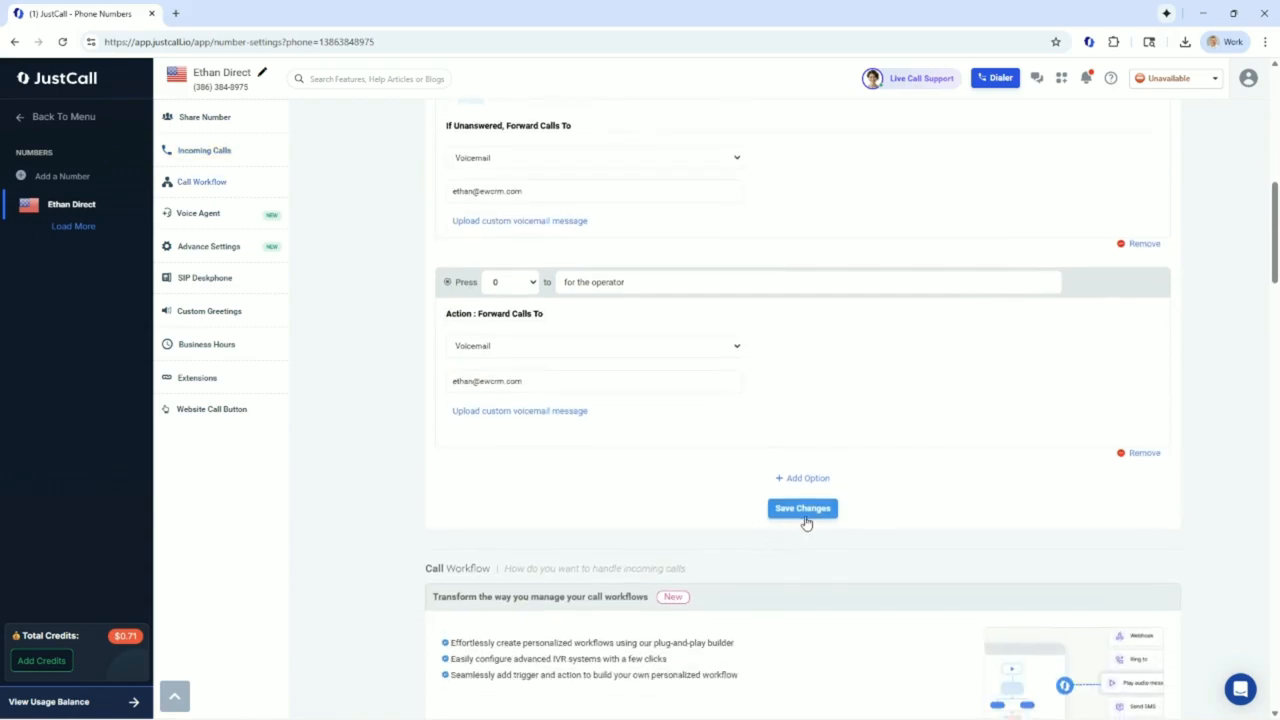
left_click(803, 509)
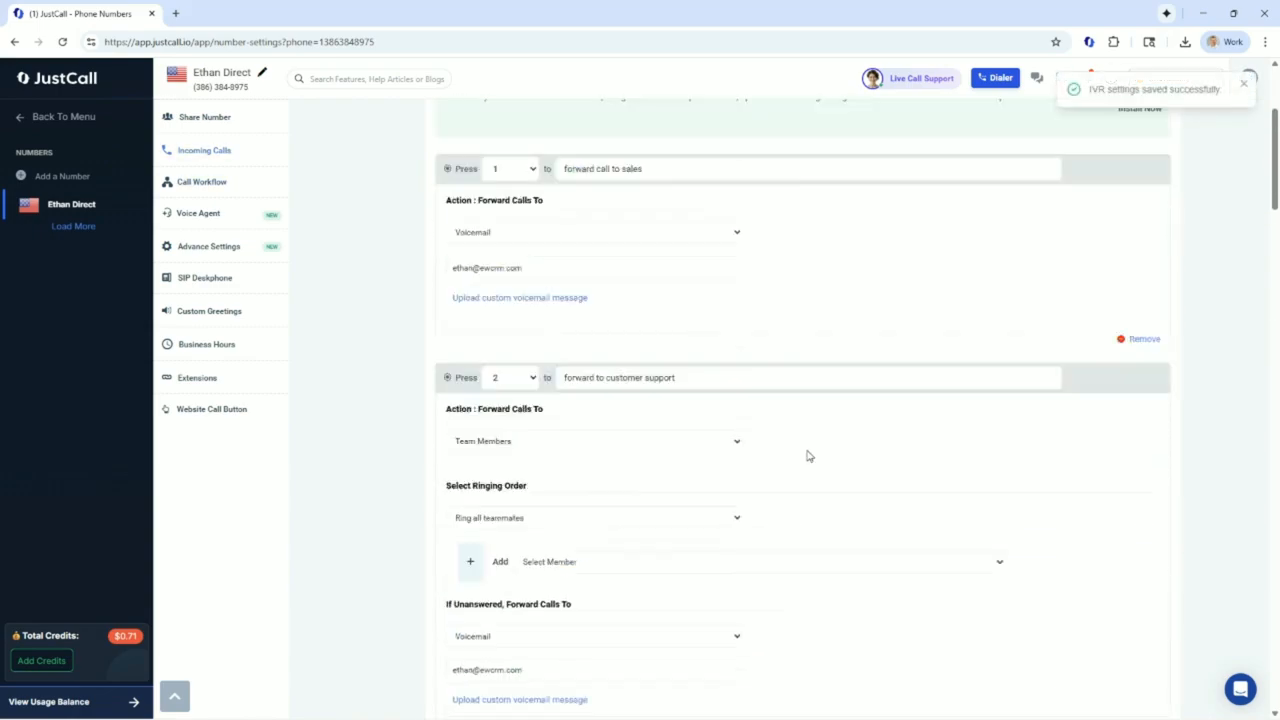
Install the new multi-level IVR update from the announcement banner
scroll(812, 464, "up", 5)
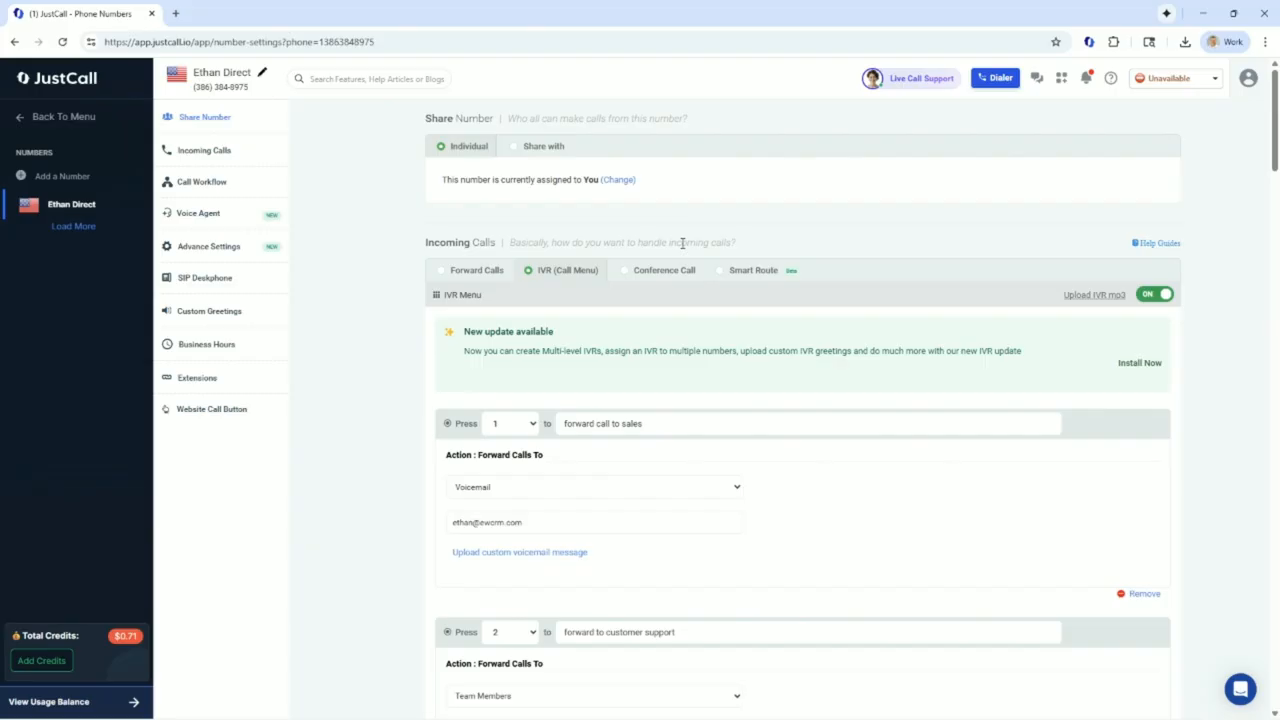
scroll(680, 300, "down", 4)
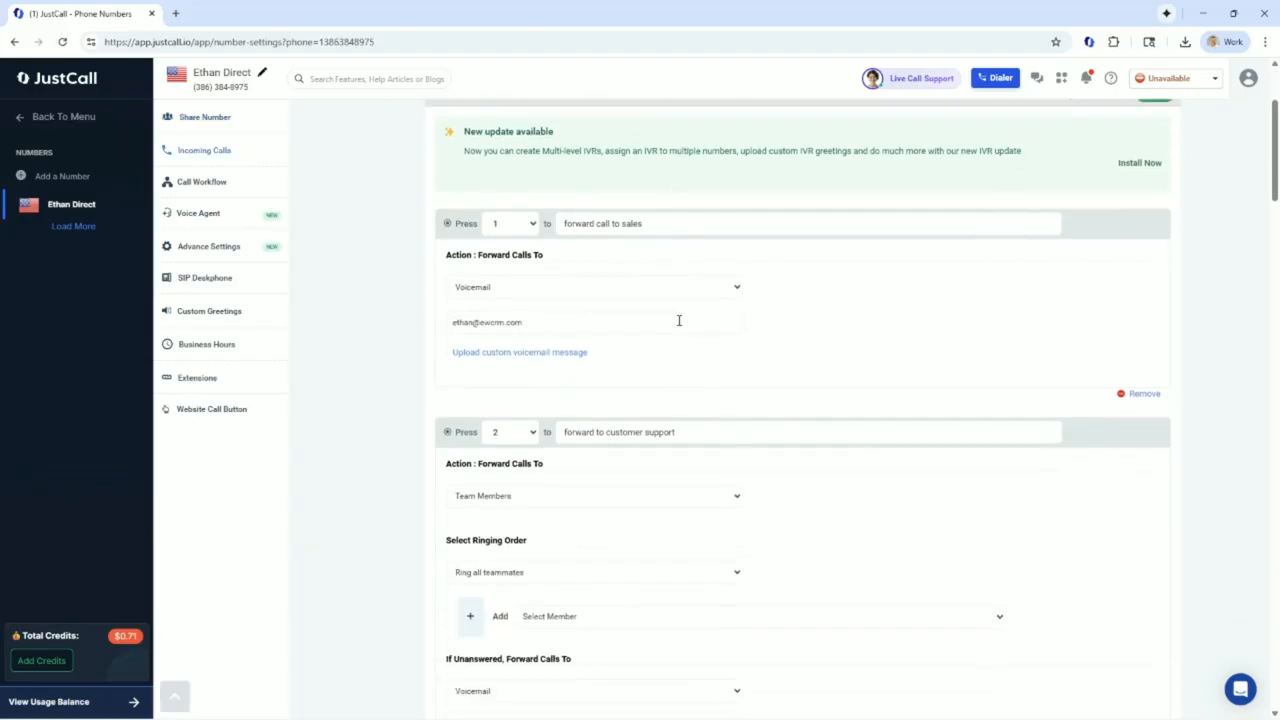
scroll(678, 342, "down", 2)
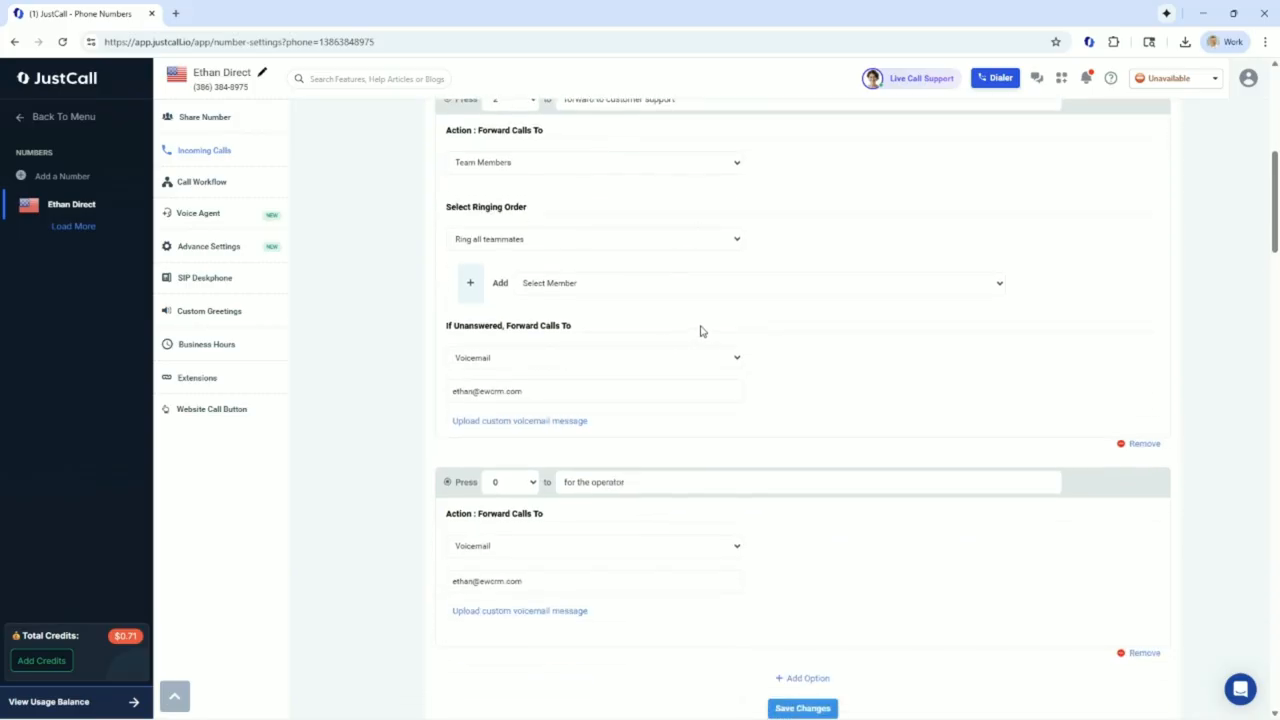
scroll(678, 306, "up", 5)
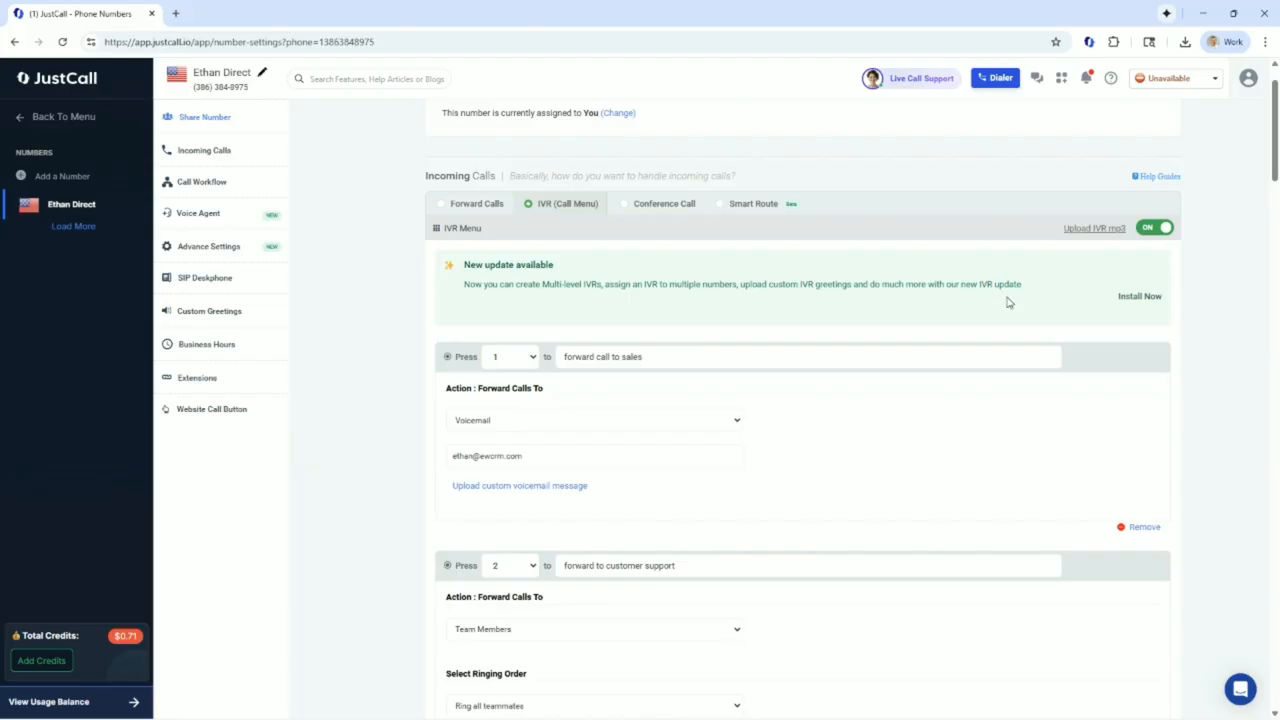
left_click_drag(463, 262, 856, 288)
left_click(1128, 306)
left_click(1129, 299)
Open the configuration settings of the IVR assigned to this number
left_click(787, 247)
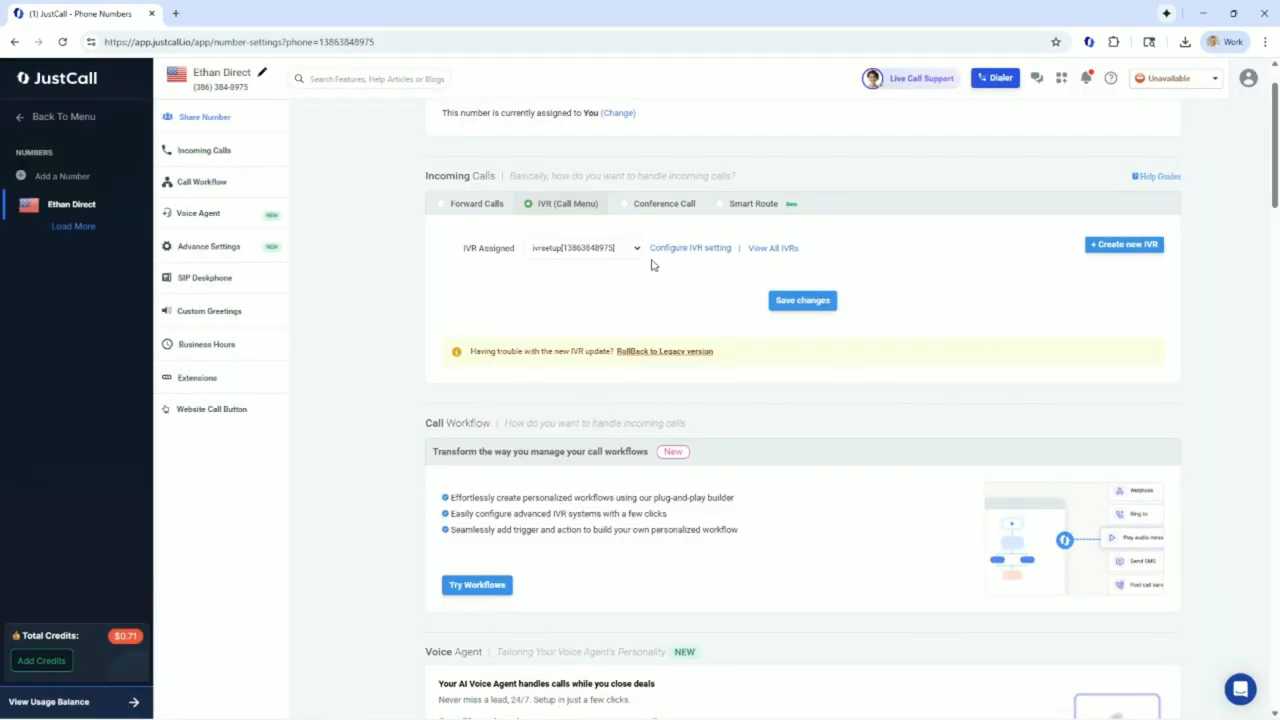
left_click(543, 250)
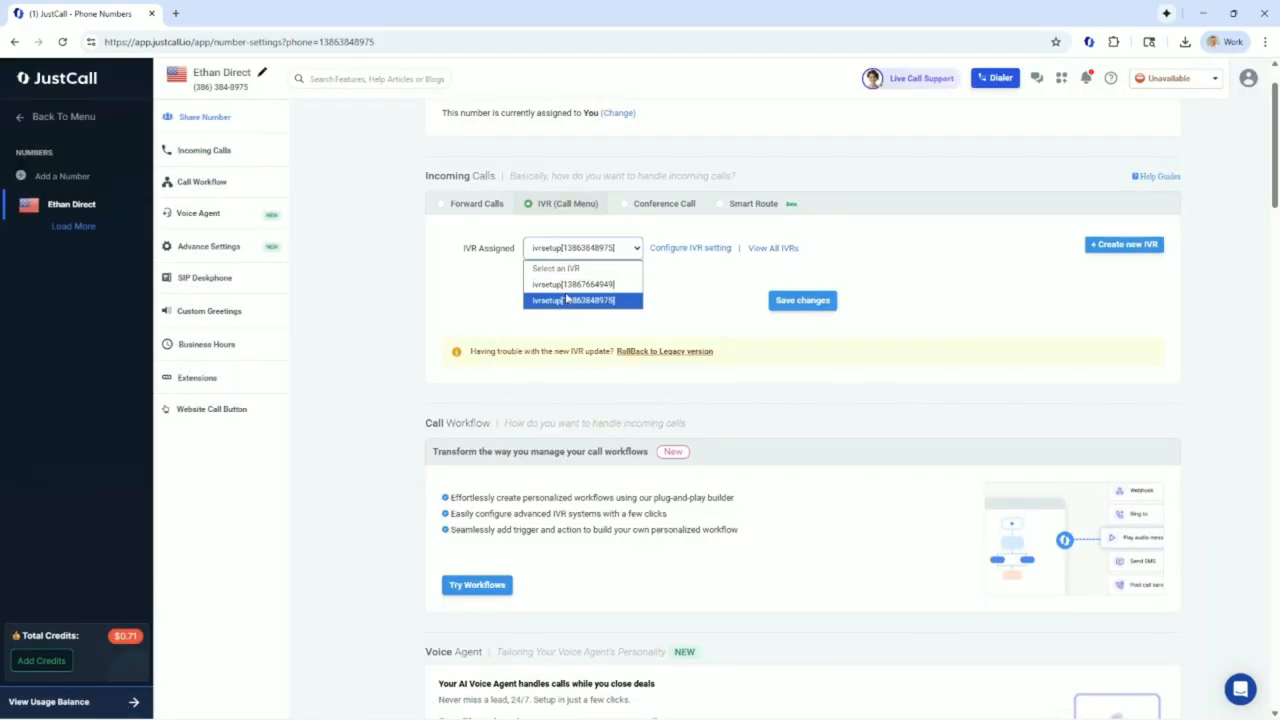
left_click(686, 266)
left_click(700, 251)
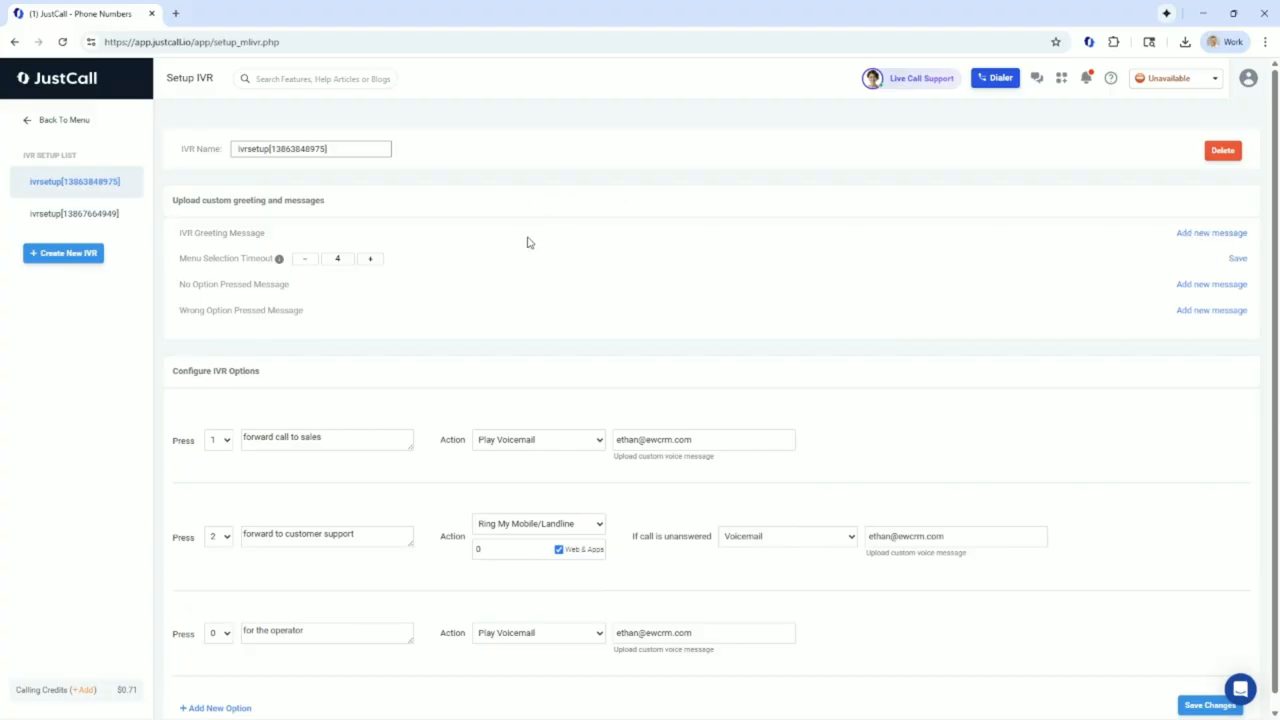
Examine the IVR's greeting, menu selection timeout and message settings and the key choices for the options
scroll(509, 251, "down", 1)
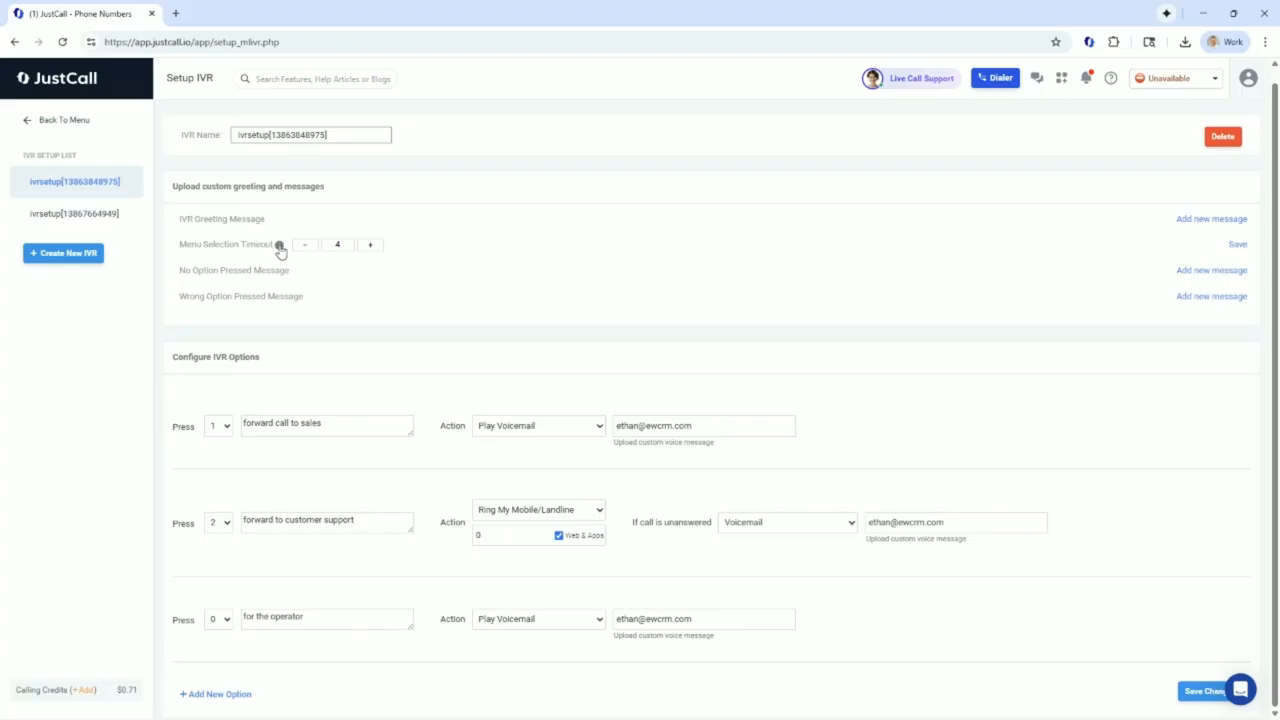
mouse_move(280, 250)
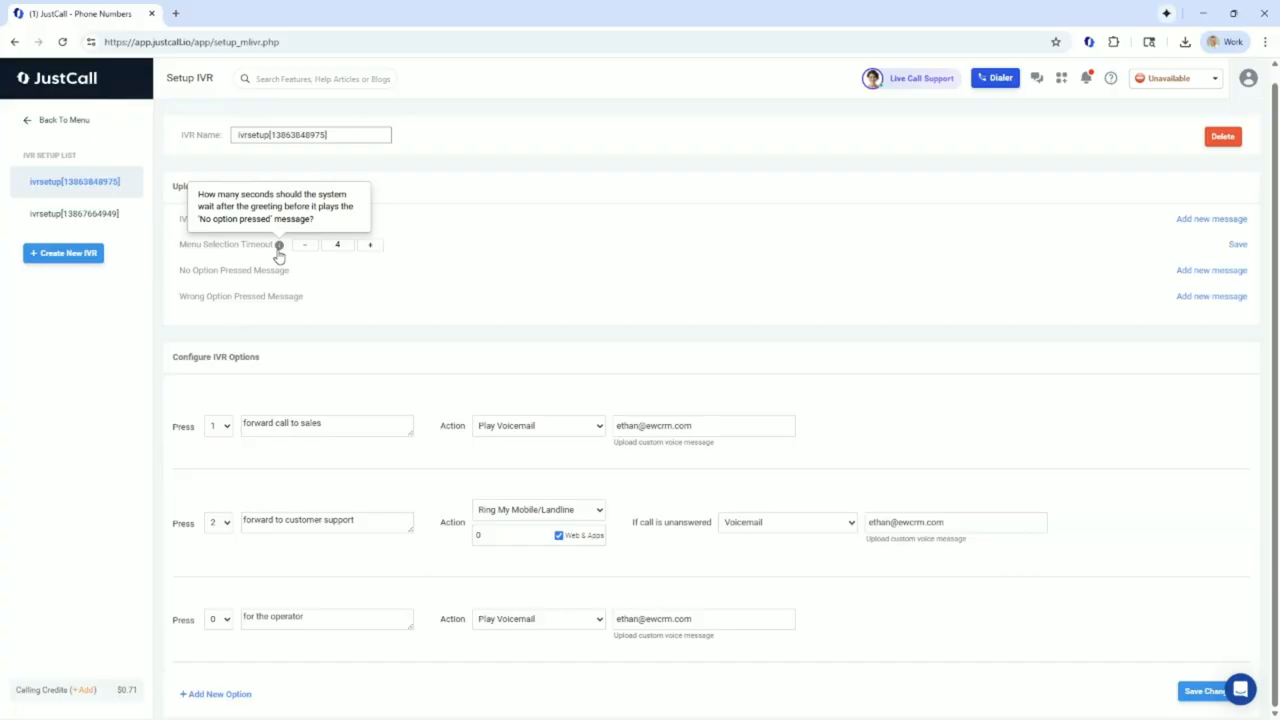
left_click_drag(180, 270, 293, 273)
left_click(295, 275)
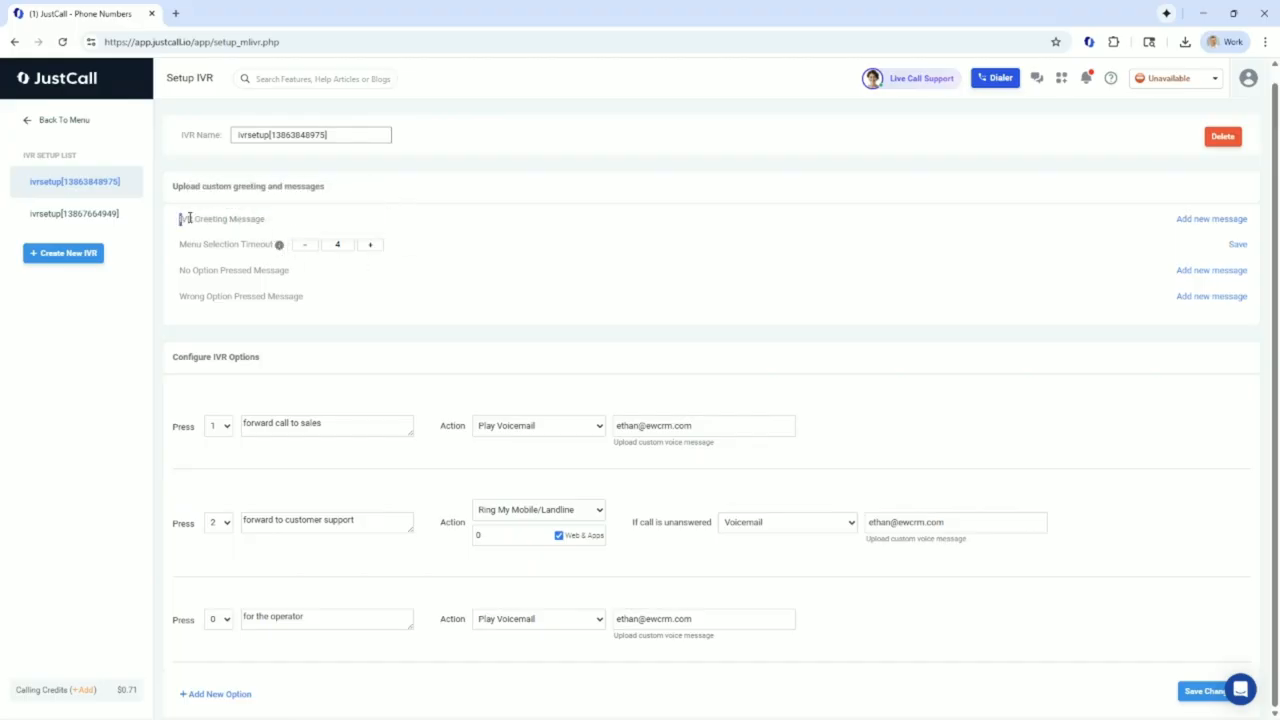
left_click_drag(183, 218, 270, 222)
left_click_drag(309, 277, 186, 272)
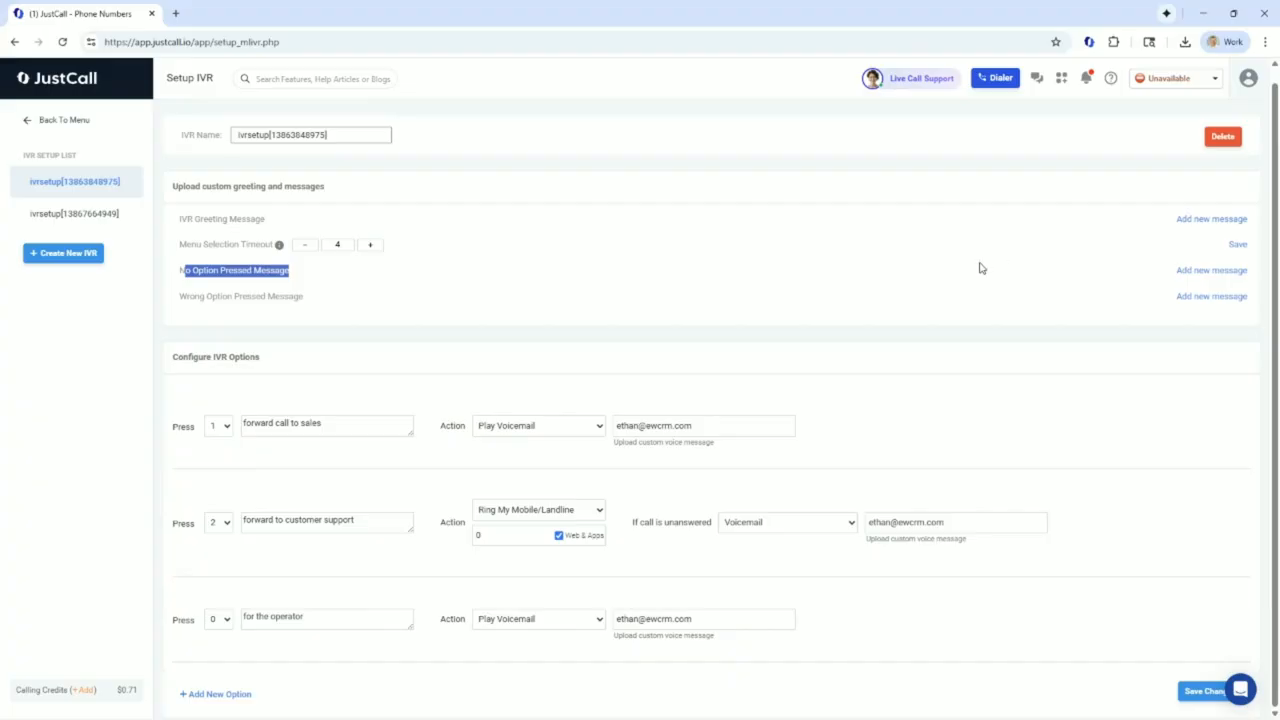
left_click_drag(182, 218, 262, 218)
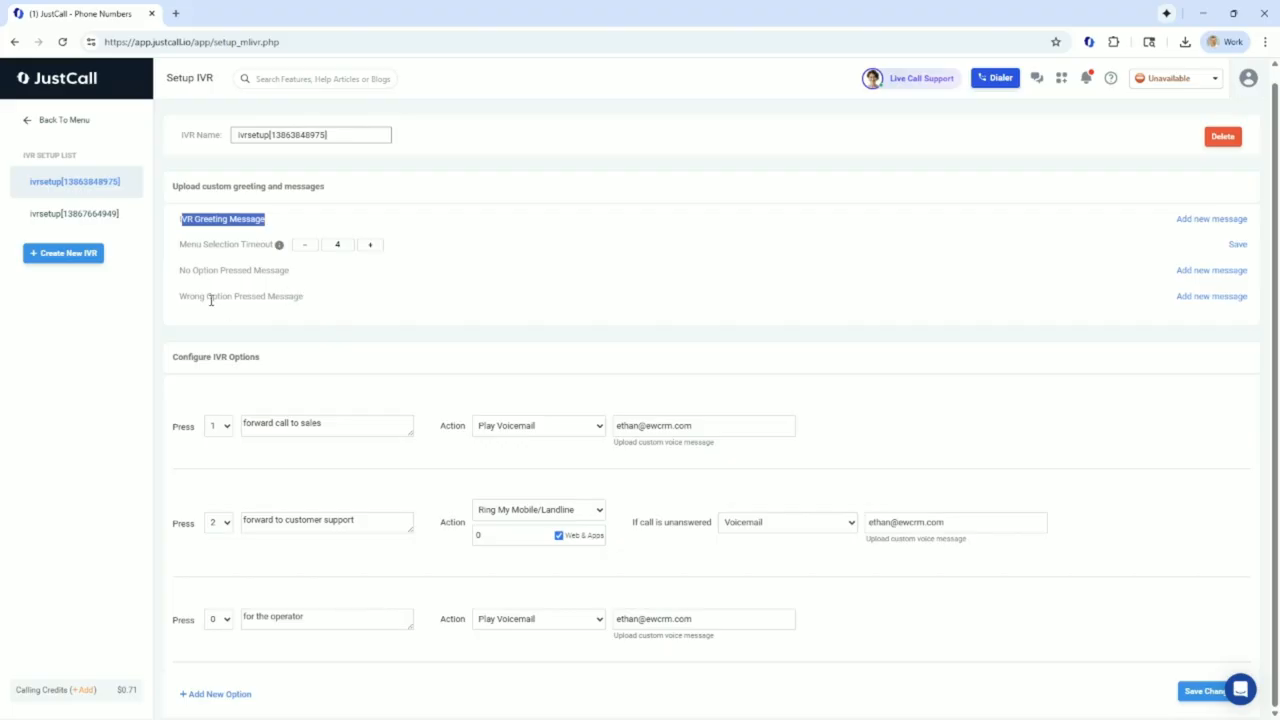
left_click_drag(182, 296, 323, 306)
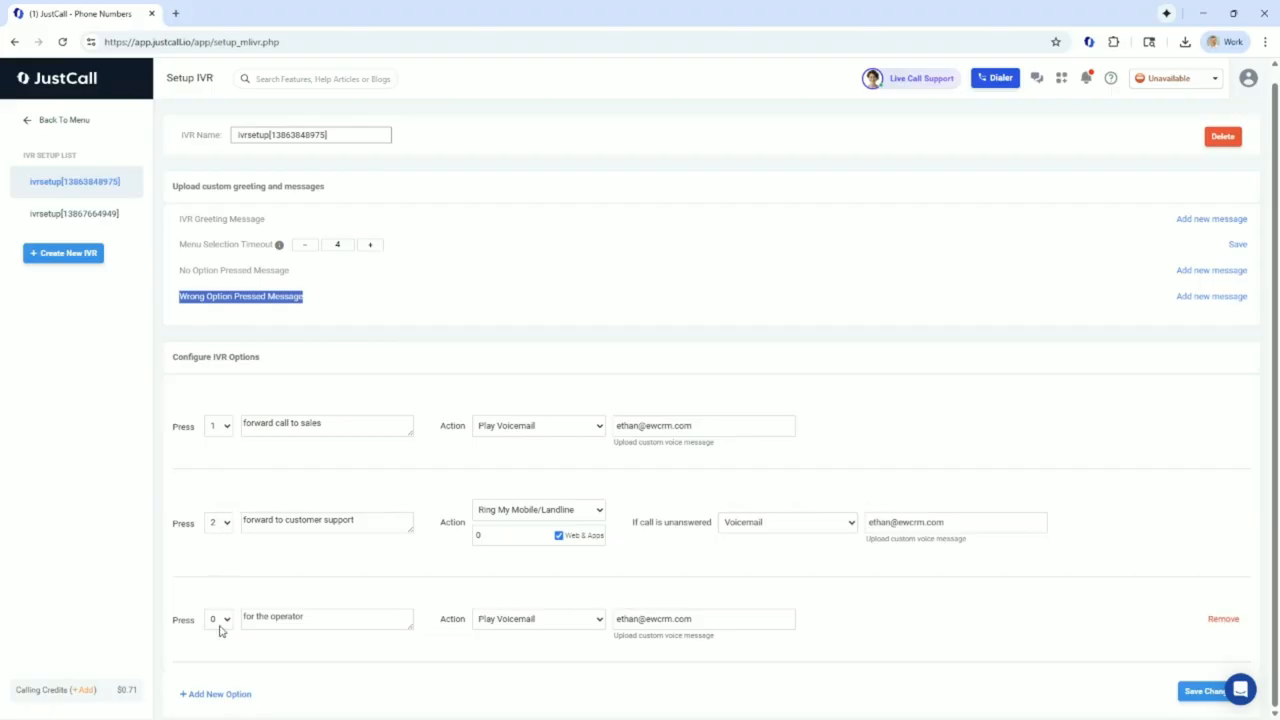
left_click(221, 427)
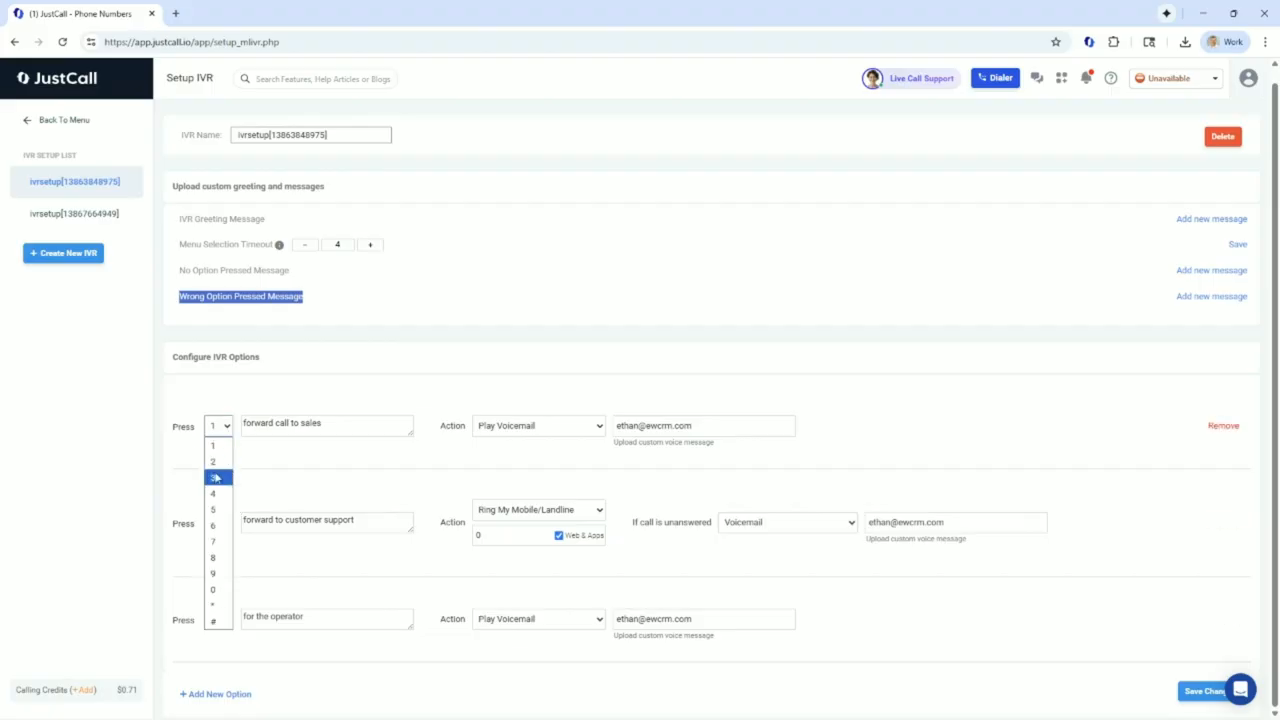
left_click(278, 335)
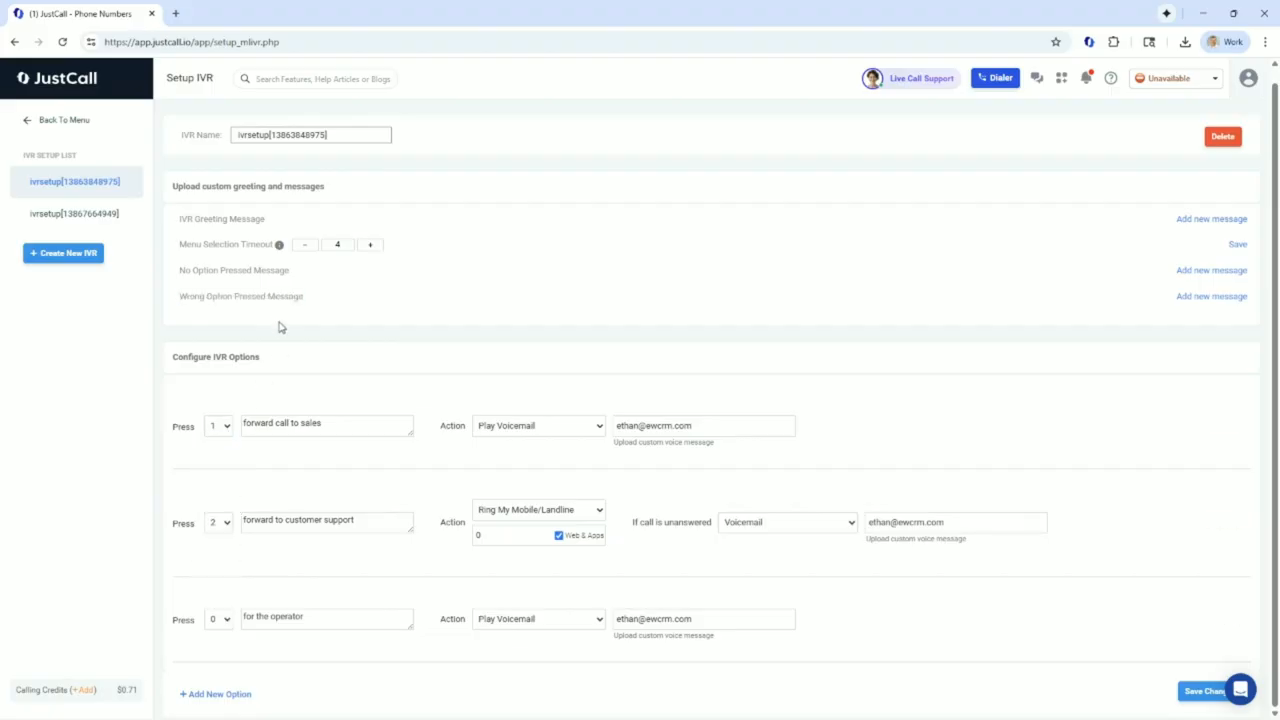
Review the wrong option message setting and the available call actions for key 1, then return to the main menu
left_click_drag(181, 293, 275, 296)
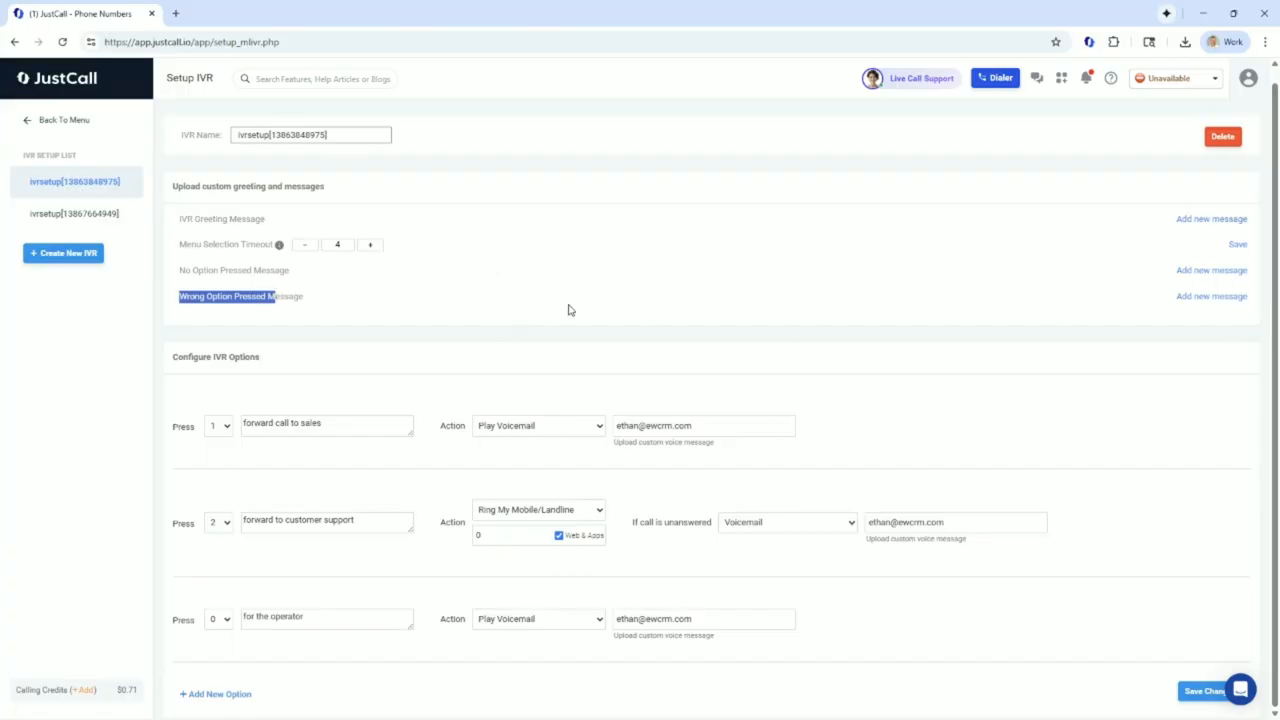
left_click(492, 430)
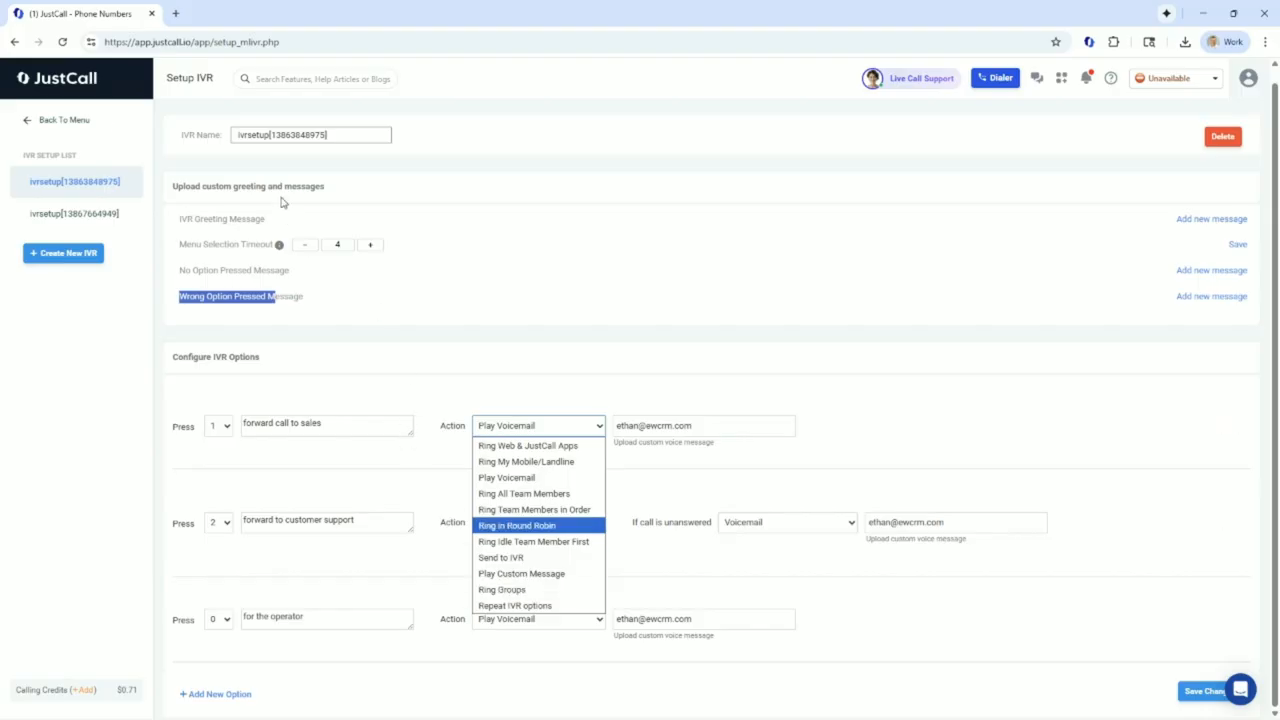
left_click(58, 118)
left_click(57, 118)
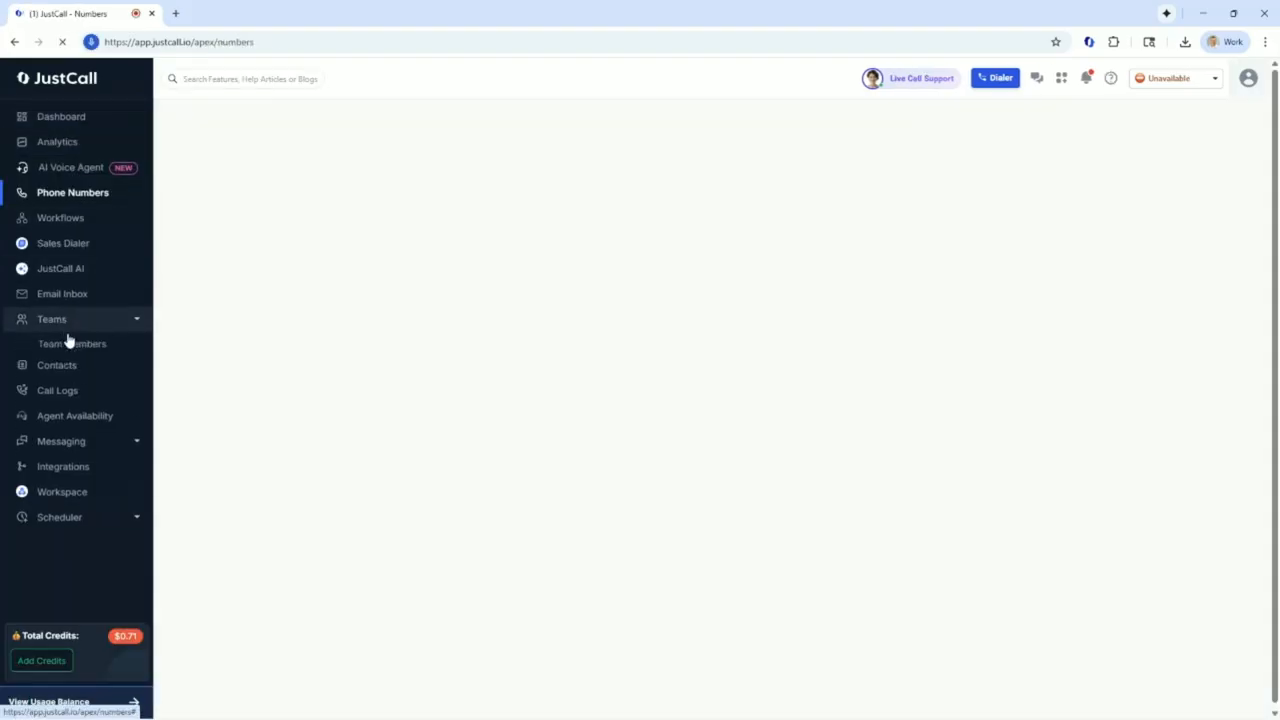
left_click(67, 335)
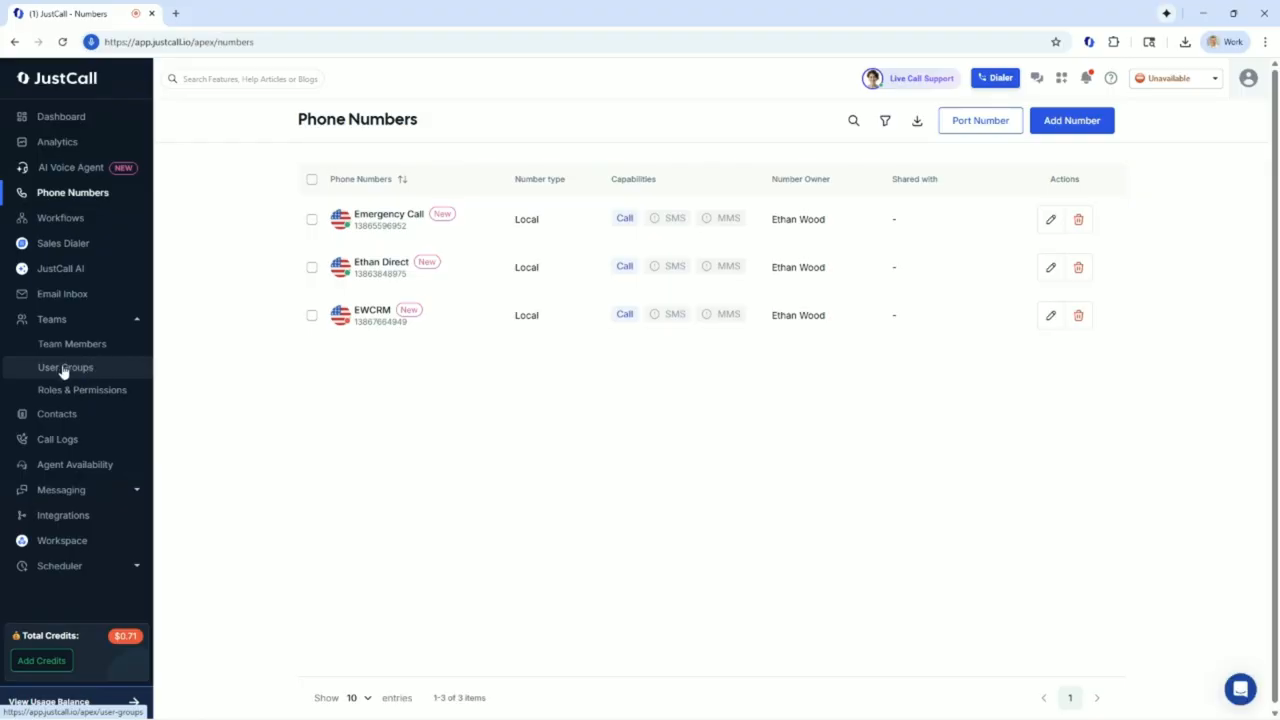
left_click(37, 123)
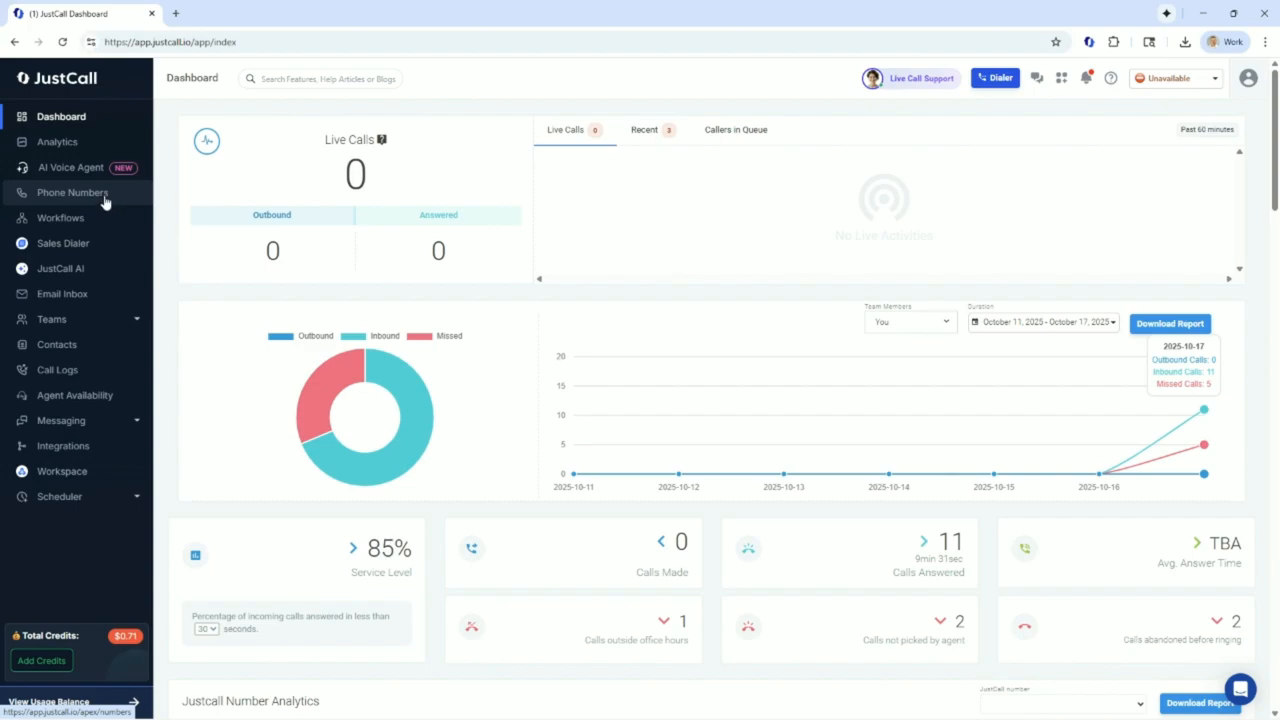
left_click(101, 199)
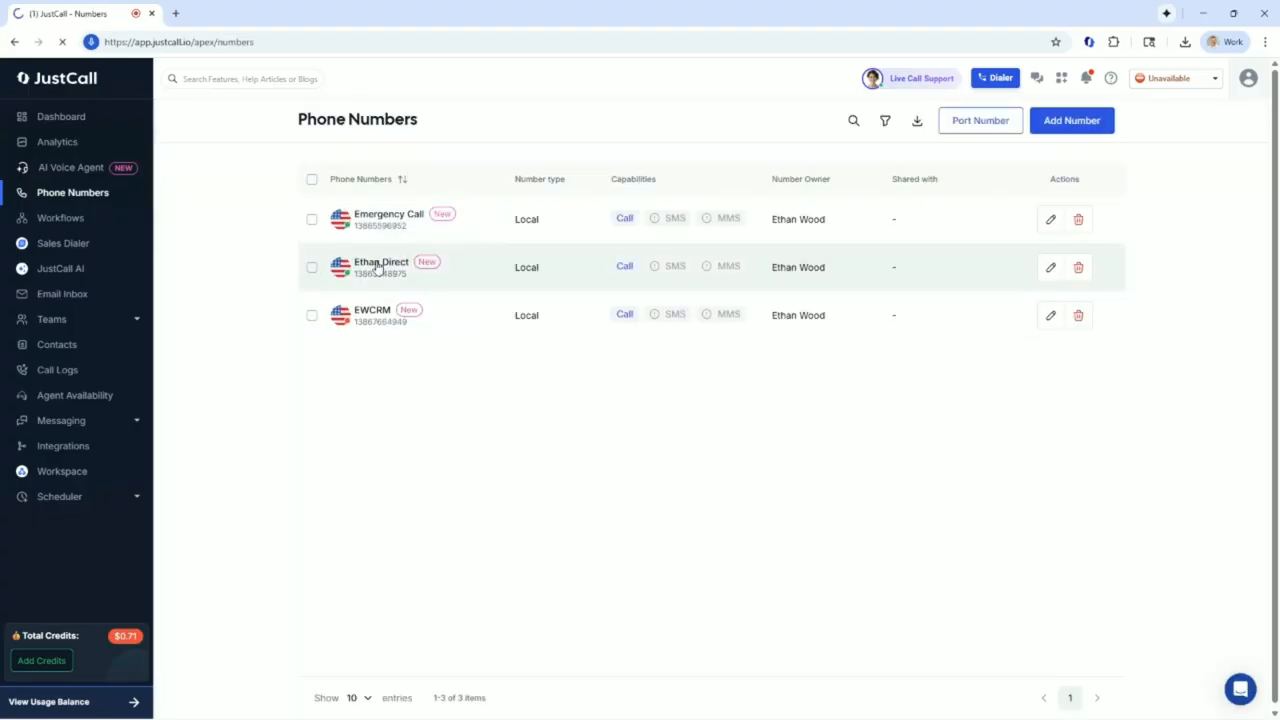
Reopen the configuration of the IVR assigned to the second phone number and review the call actions for key 2
left_click(378, 266)
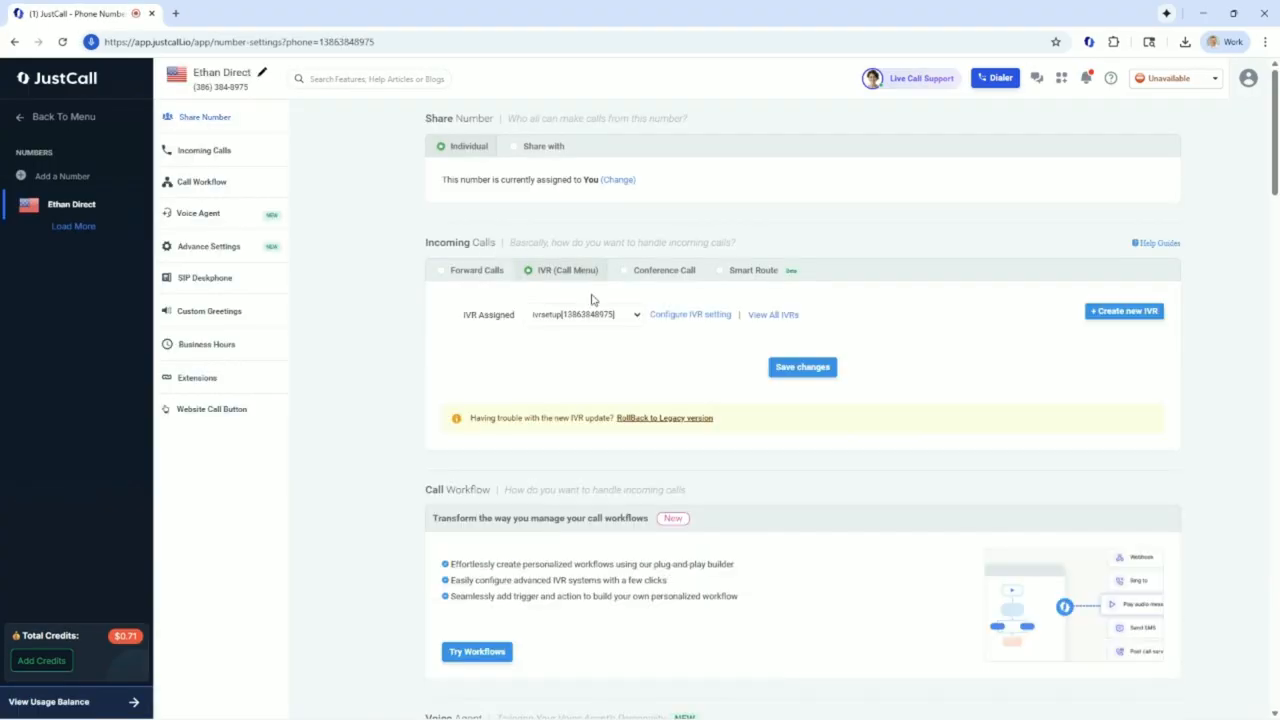
left_click(709, 316)
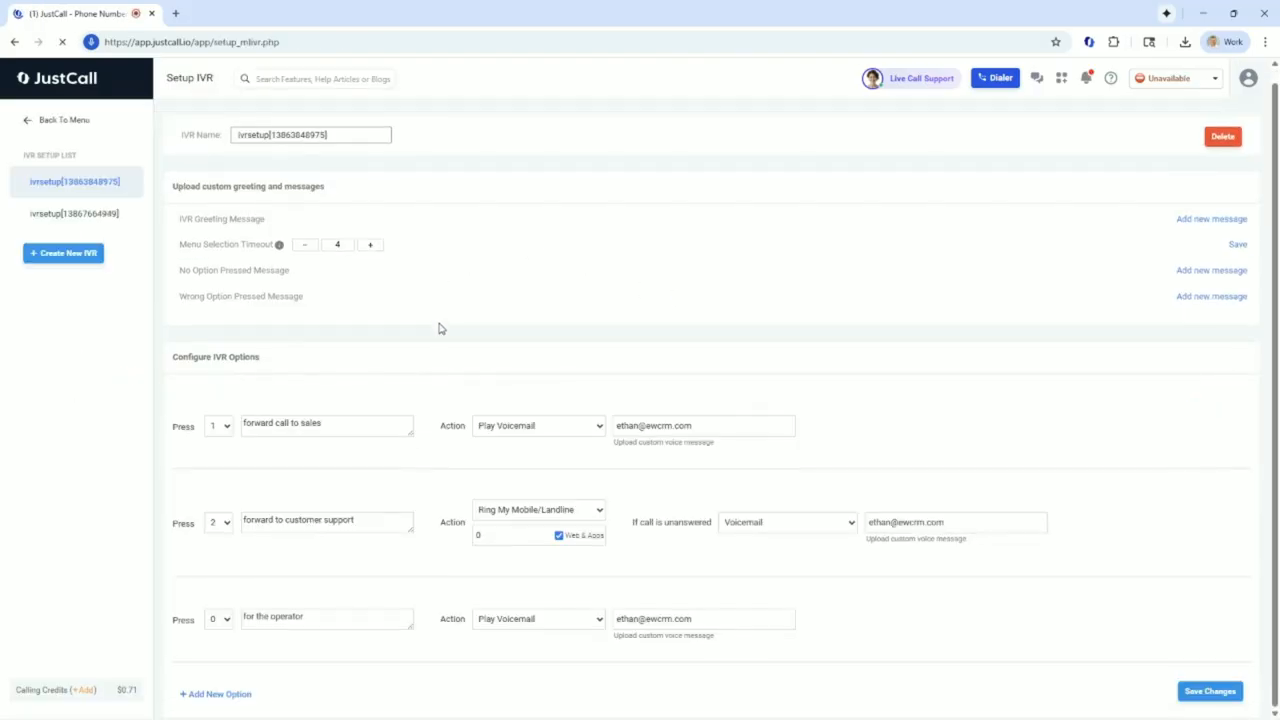
left_click(542, 512)
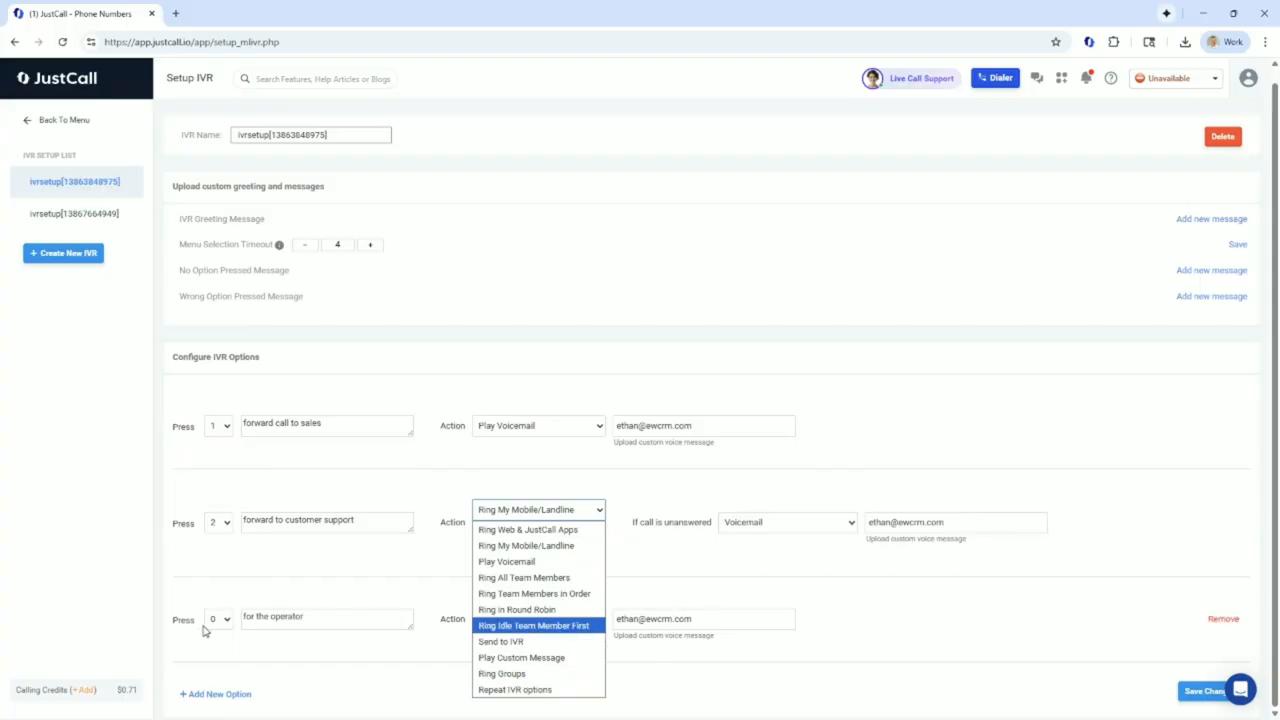
left_click(297, 599)
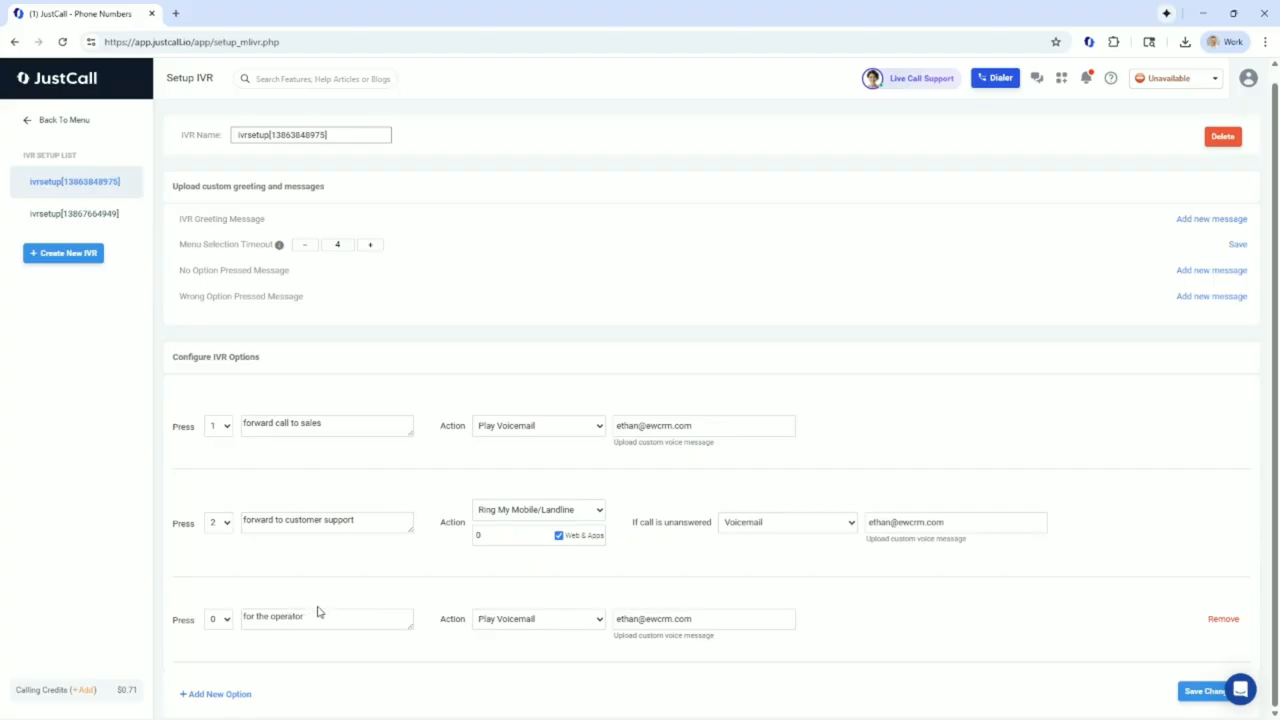
Change the operator option's key to * and set its action to Repeat IVR options
left_click(230, 621)
left_click(223, 590)
left_click(516, 620)
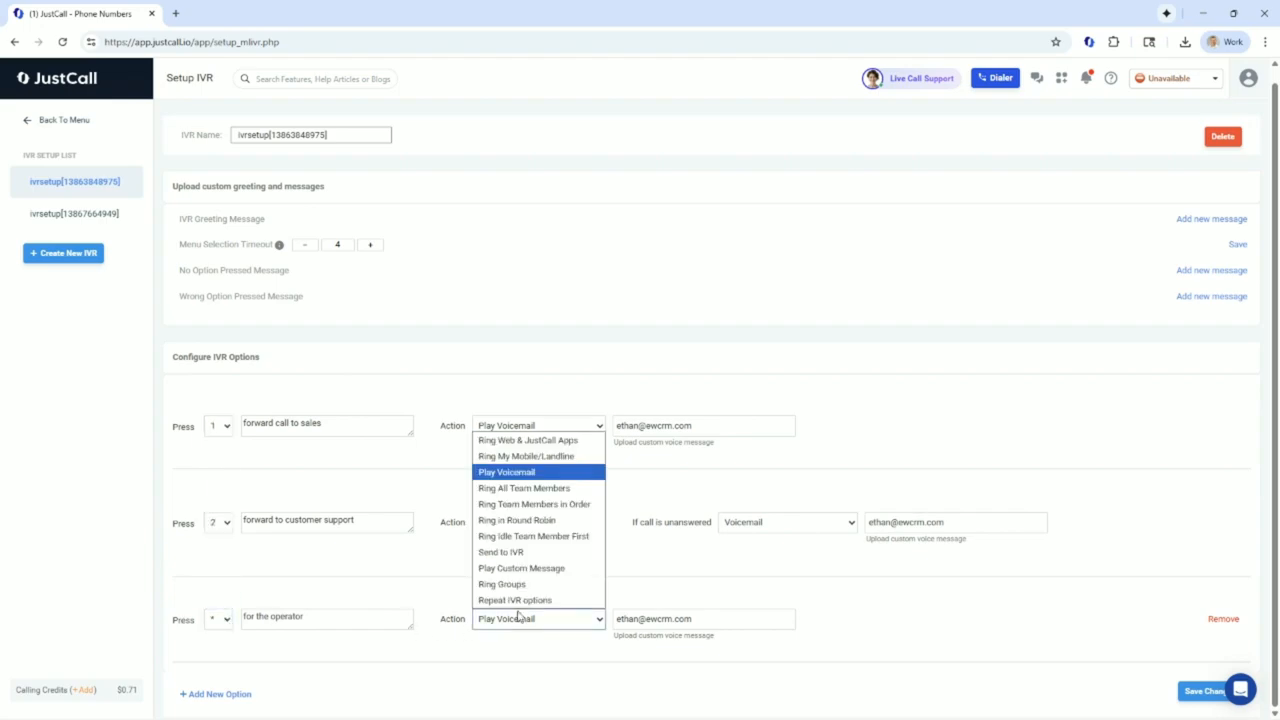
left_click(522, 600)
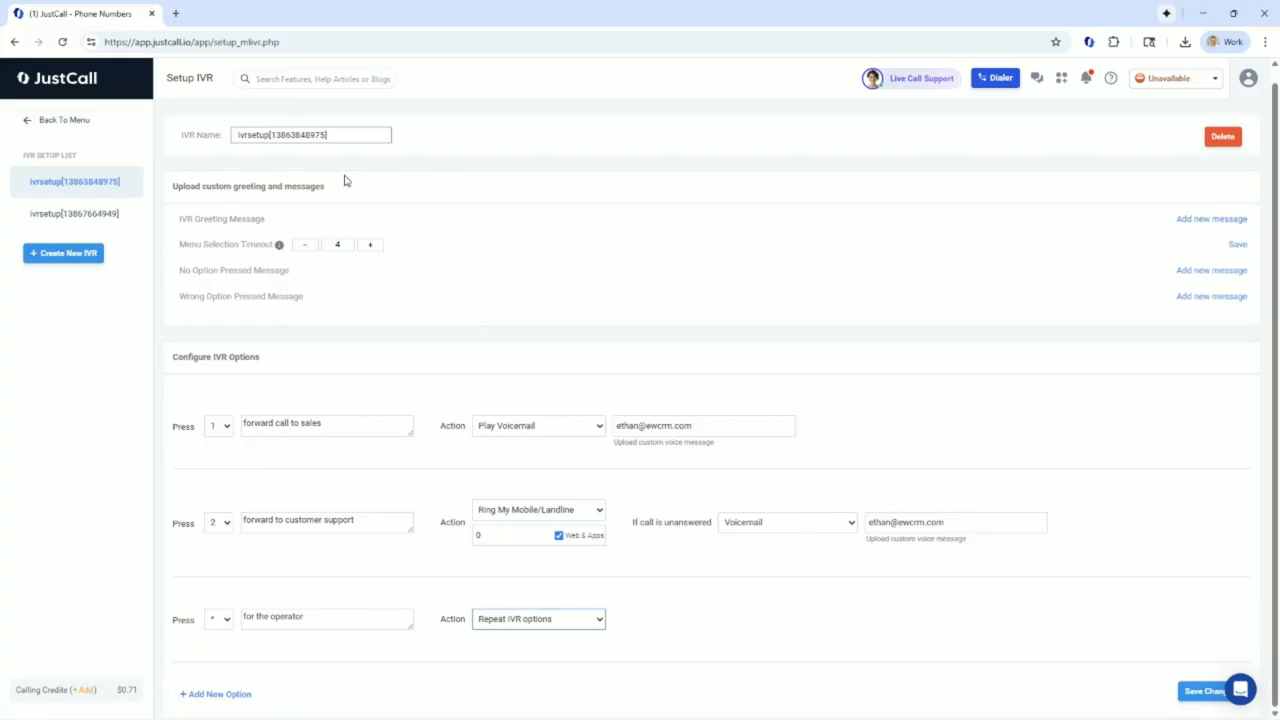
Leave the IVR setup saving the changes, and open the AI Voice Agent page
left_click(110, 117)
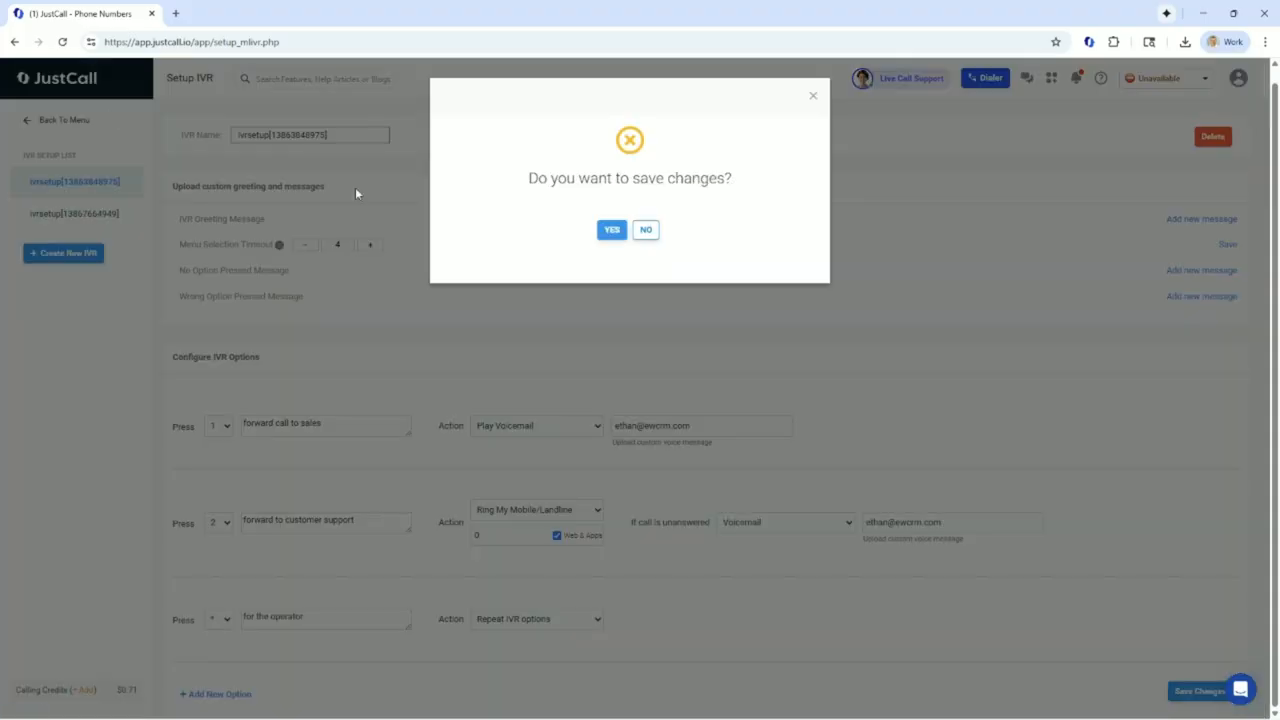
left_click(614, 231)
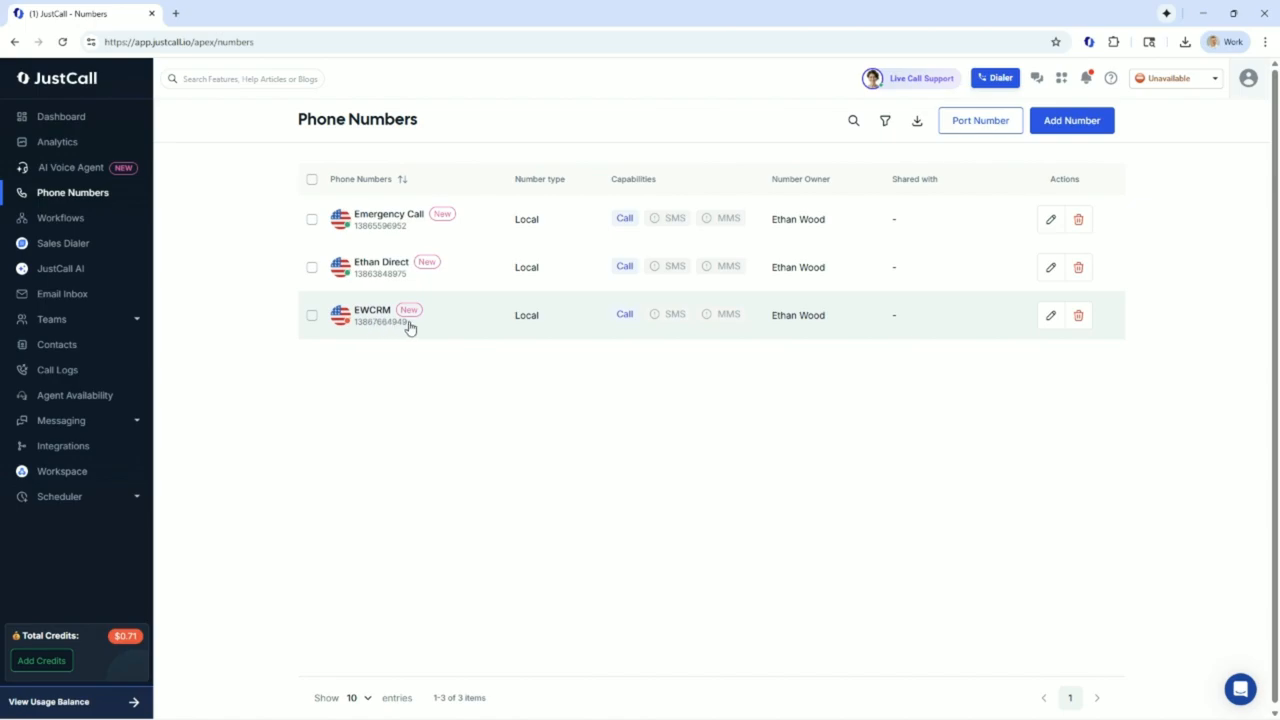
left_click(99, 169)
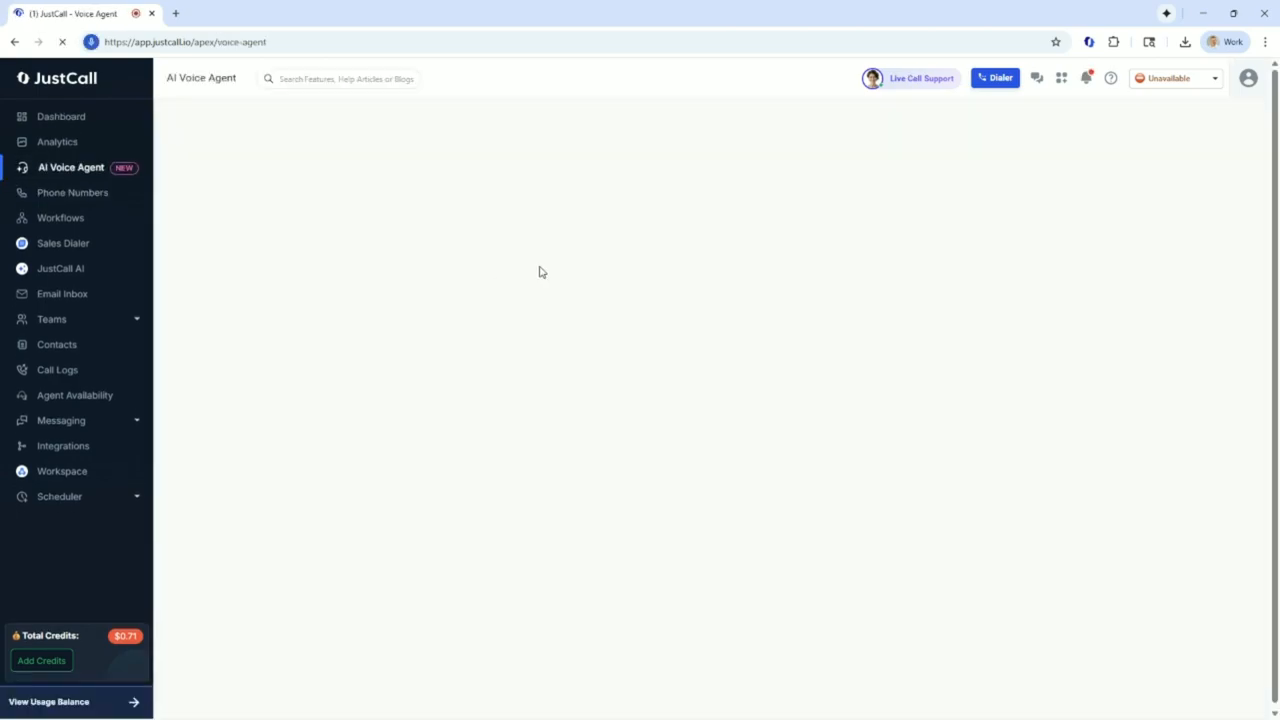